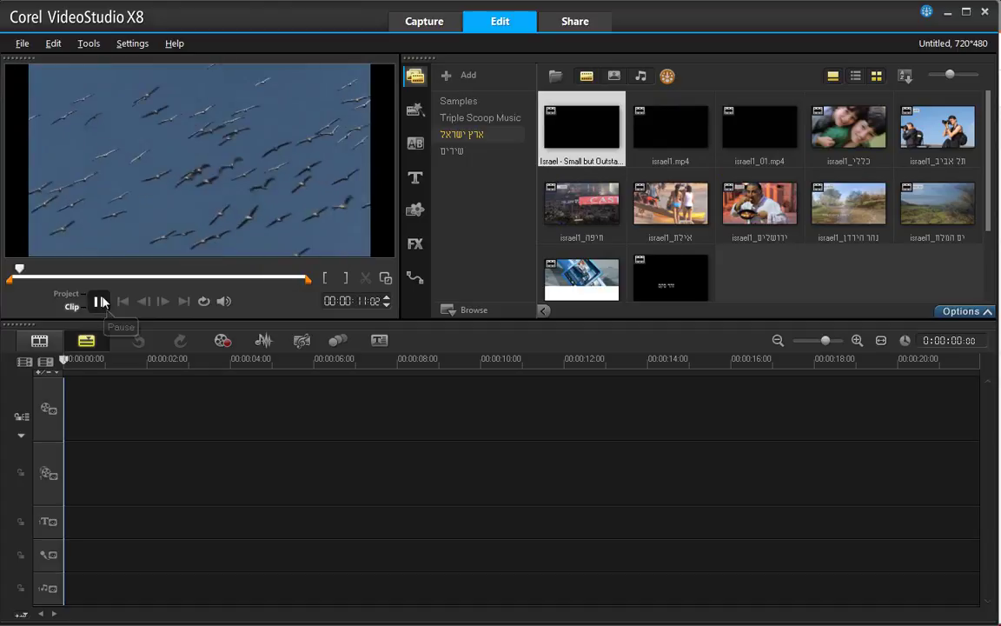
Step: Stop the running clip preview, and preview the israel1_01.mp4 clip from the library
click(100, 302)
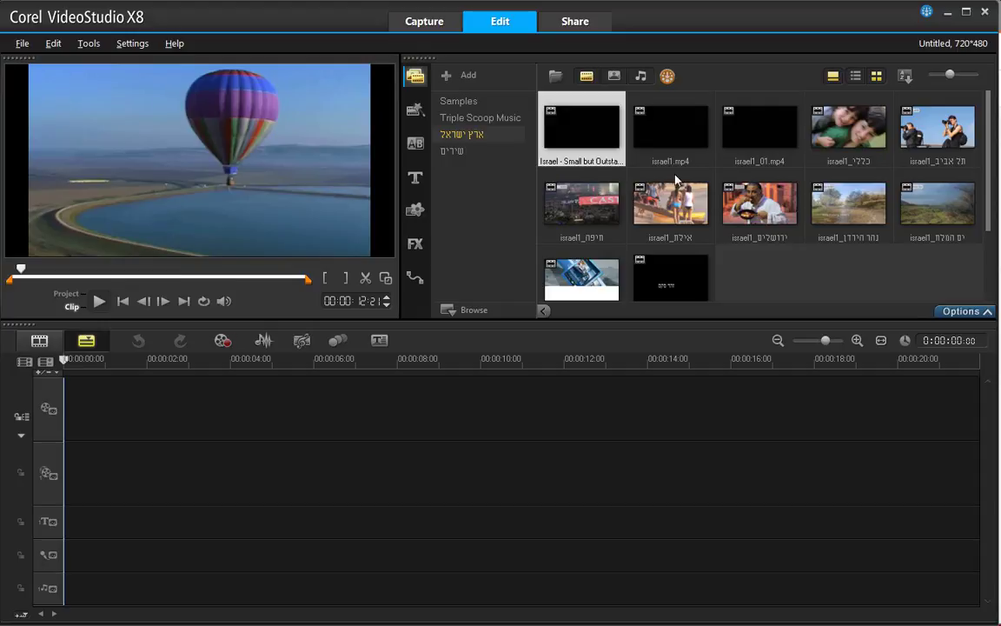
click(762, 143)
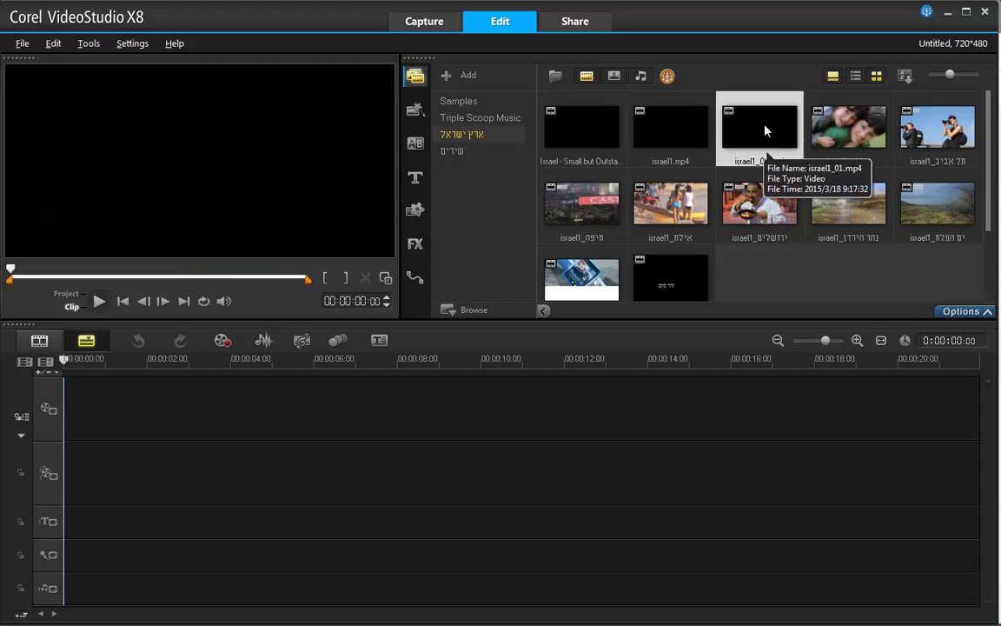
click(98, 302)
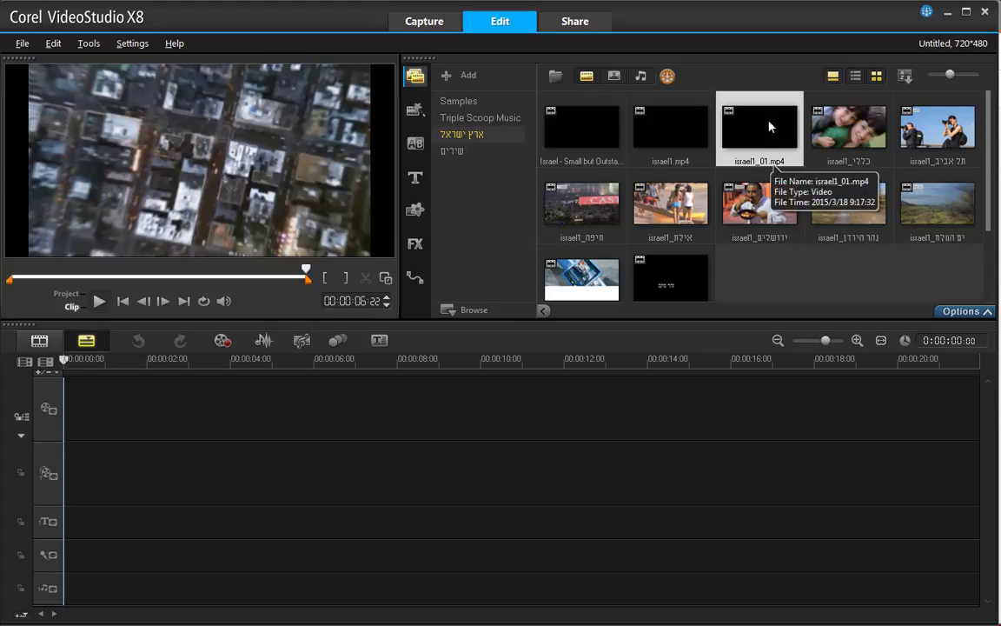
Step: Place the israel1_01.mp4 clip at the start of the video track
drag(771, 124, 175, 405)
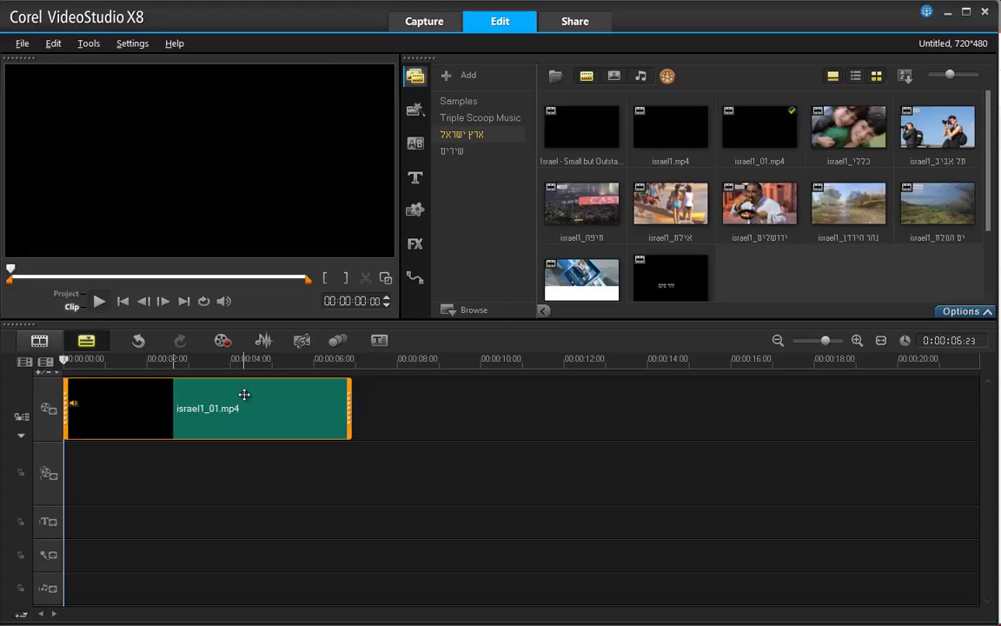
key(Delete)
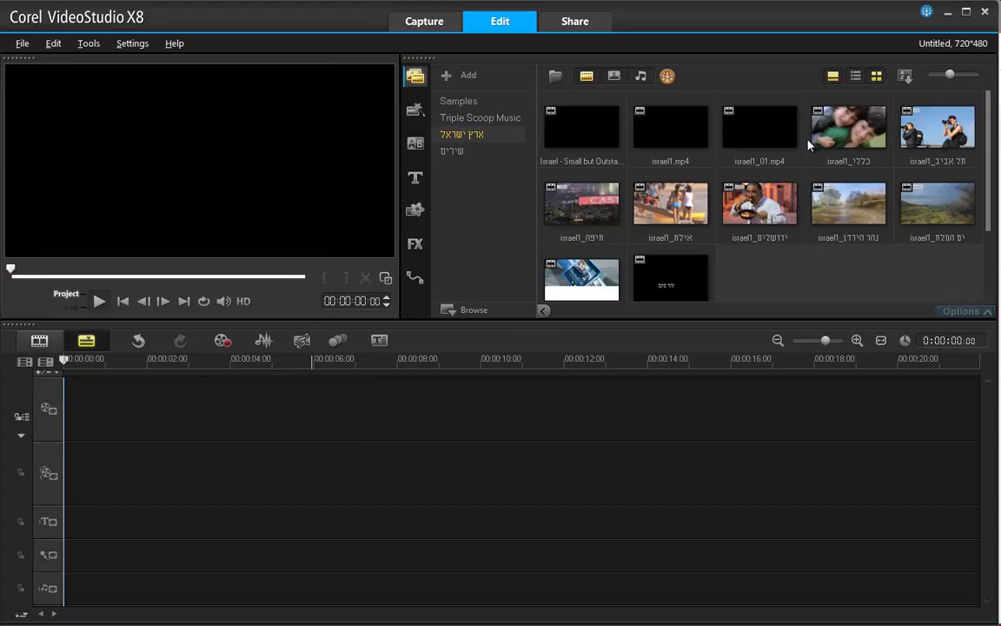
drag(765, 125, 279, 403)
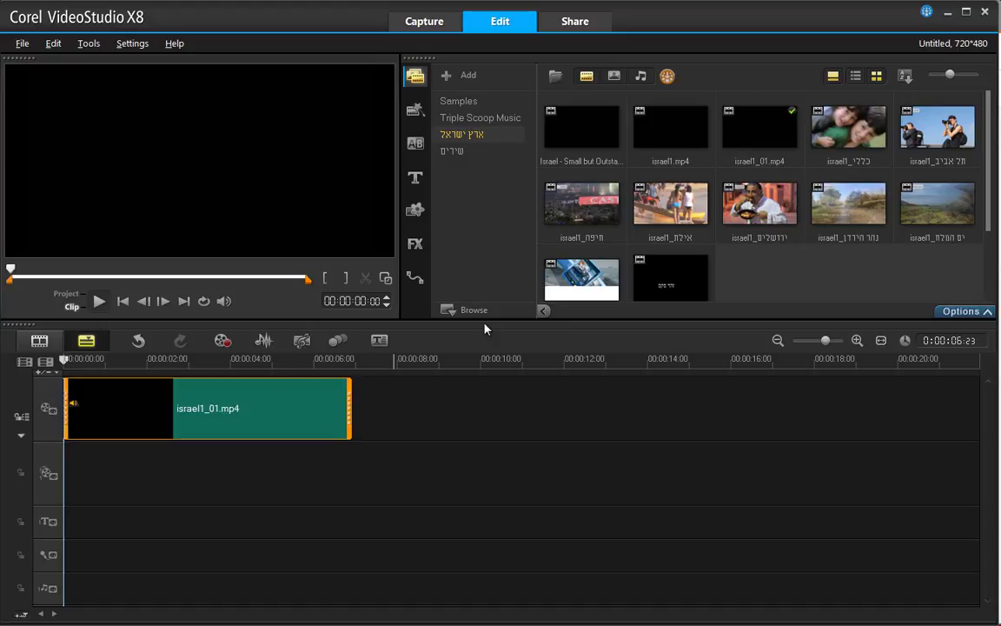
Step: Preview the israel1_02.mp4 clip and add it to the video track directly after israel1_01.mp4
click(864, 127)
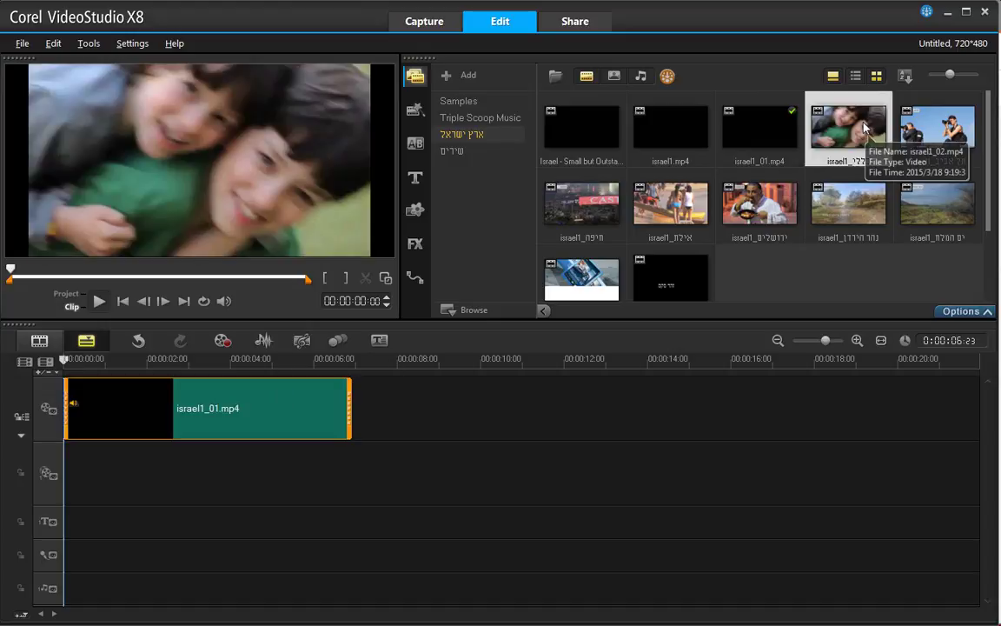
click(99, 300)
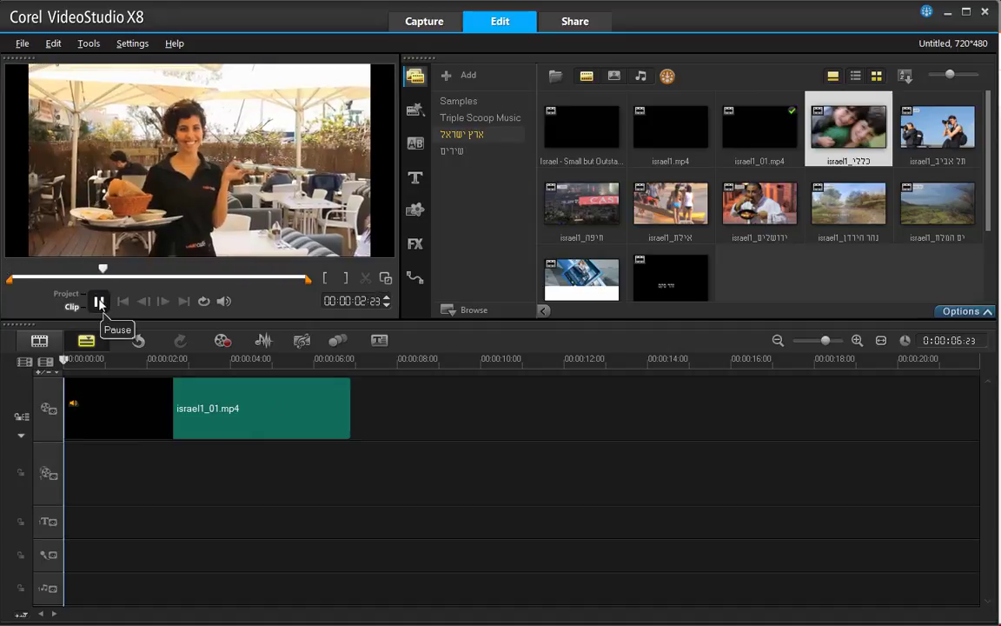
drag(848, 127, 329, 402)
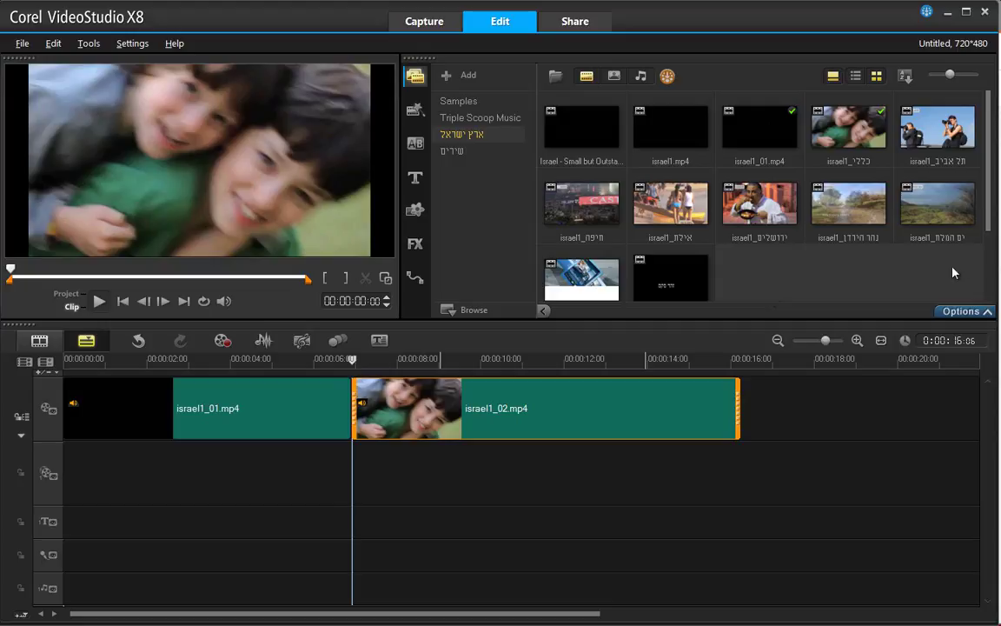
Step: Append the four library clips israel1_03.mp4 through israel1_06.mp4 to the video track after israel1_02.mp4 and fit the whole project in the timeline
click(943, 139)
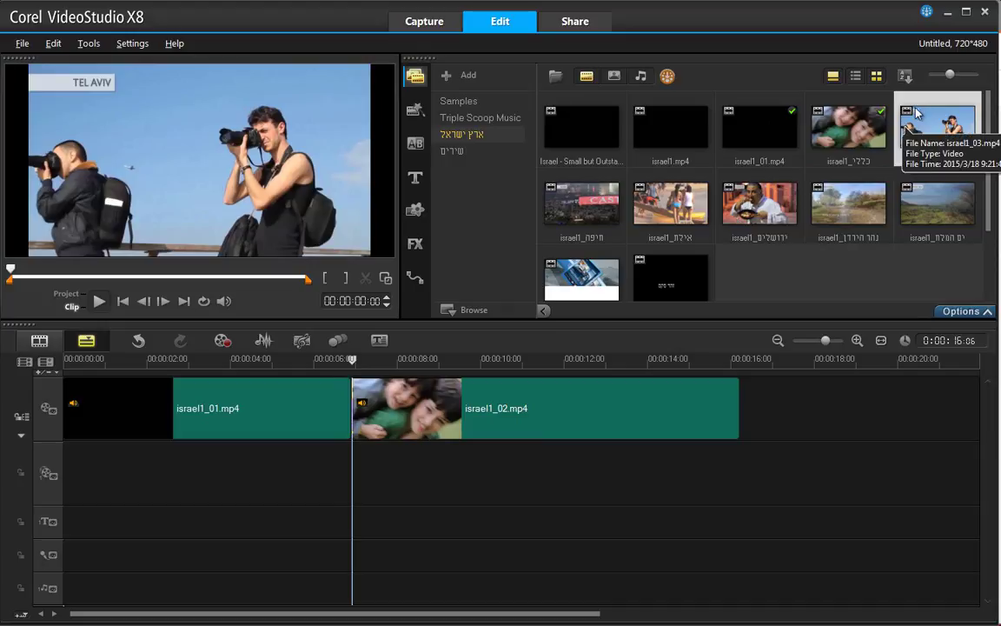
shift+click(758, 206)
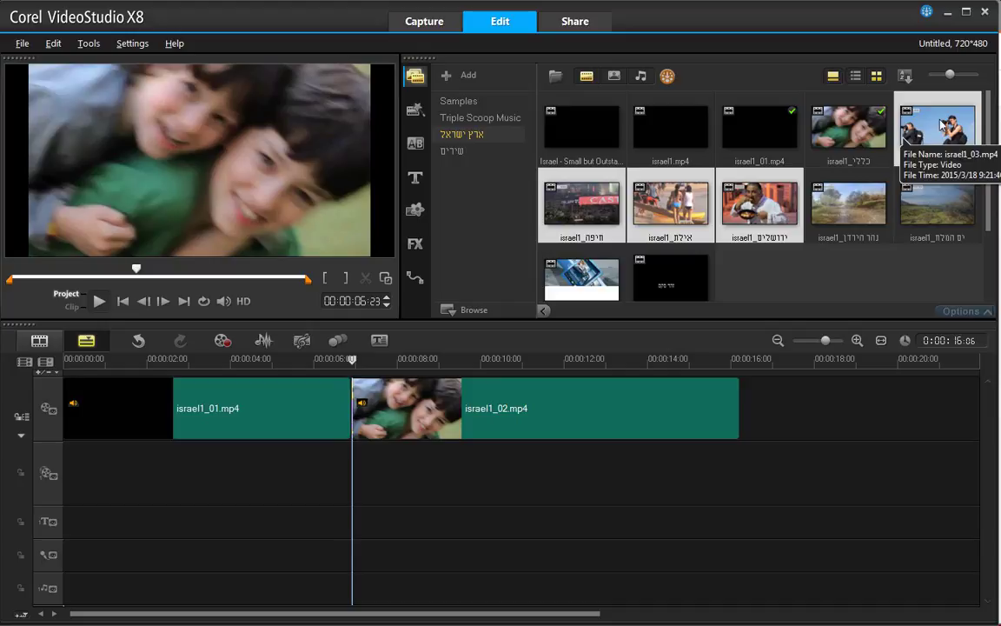
drag(759, 201, 770, 402)
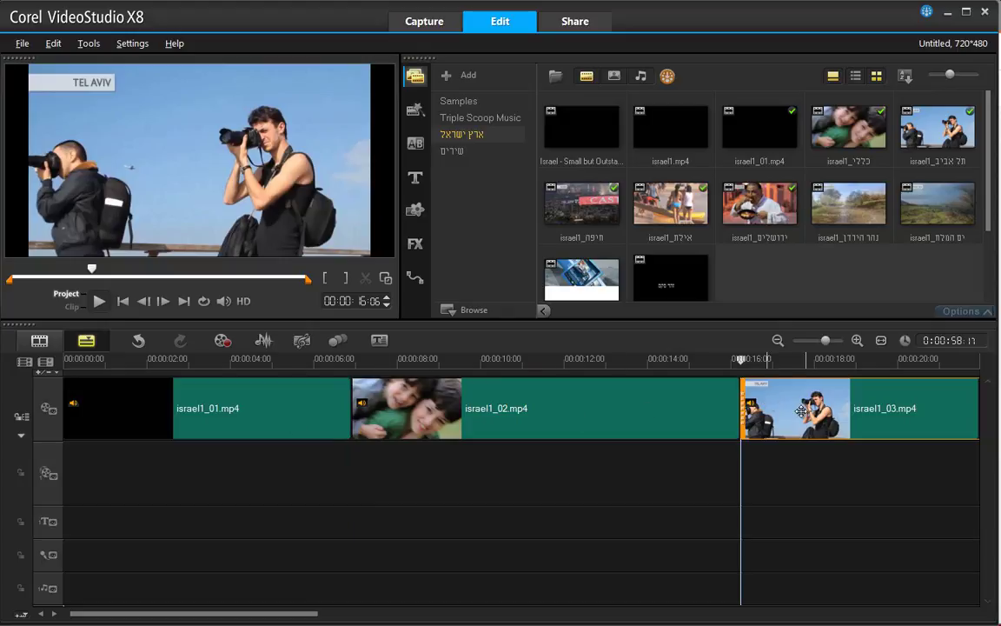
click(880, 341)
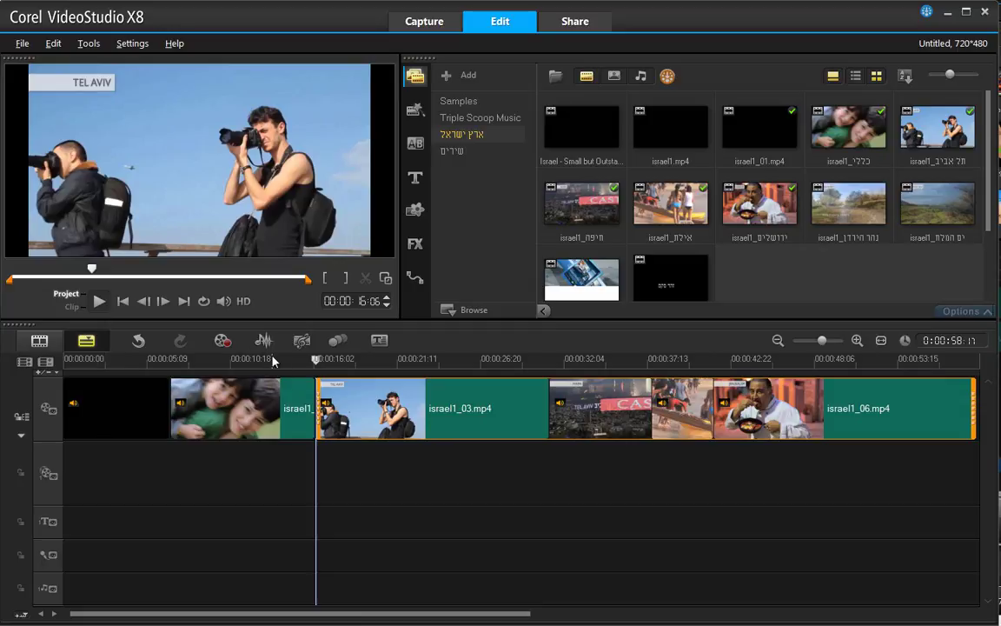
Step: Play the project from the beginning and pause it about 20 seconds in, within the Tel Aviv clip
click(123, 303)
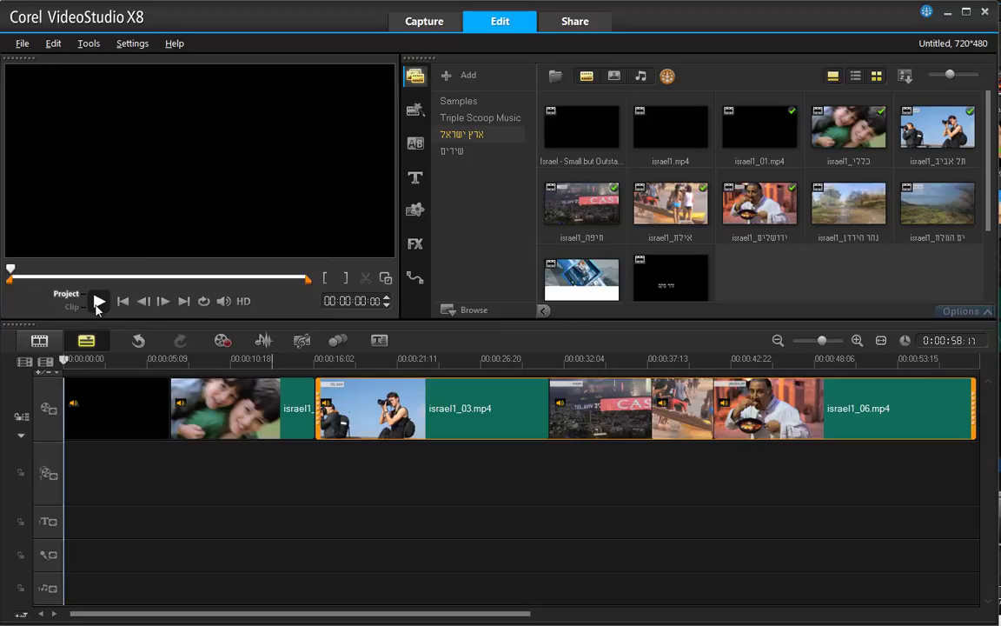
click(98, 305)
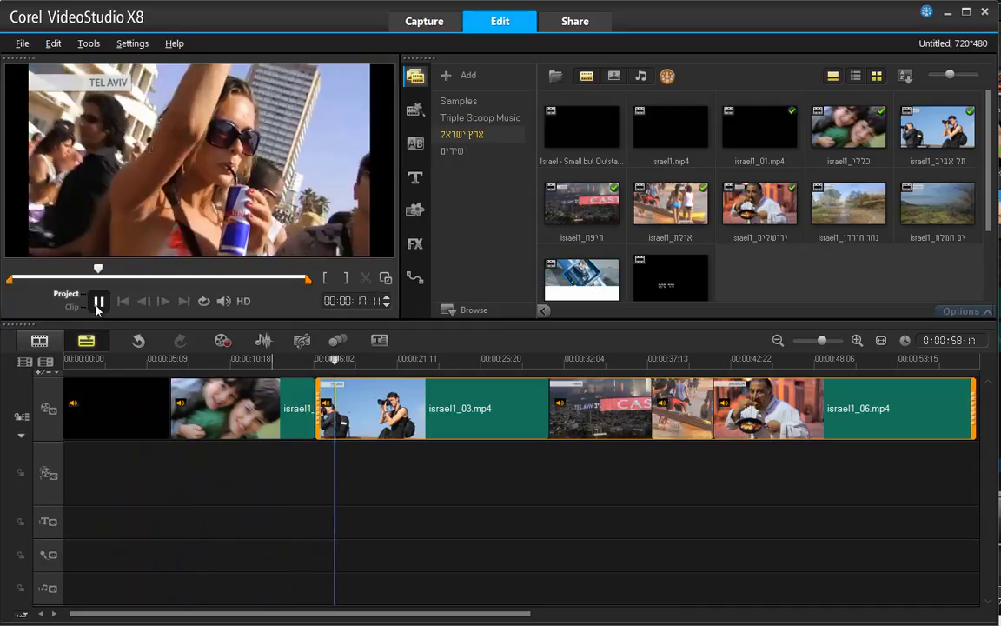
click(99, 301)
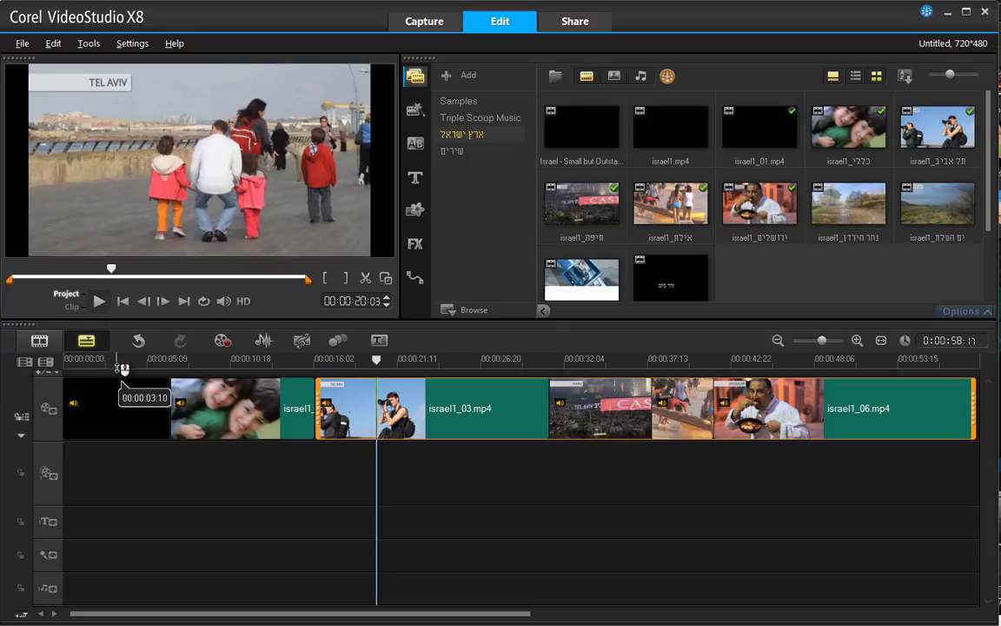
Step: Open Auto Music and listen to the La Ballerina version of the Classical song Candlelight Sonata
click(304, 343)
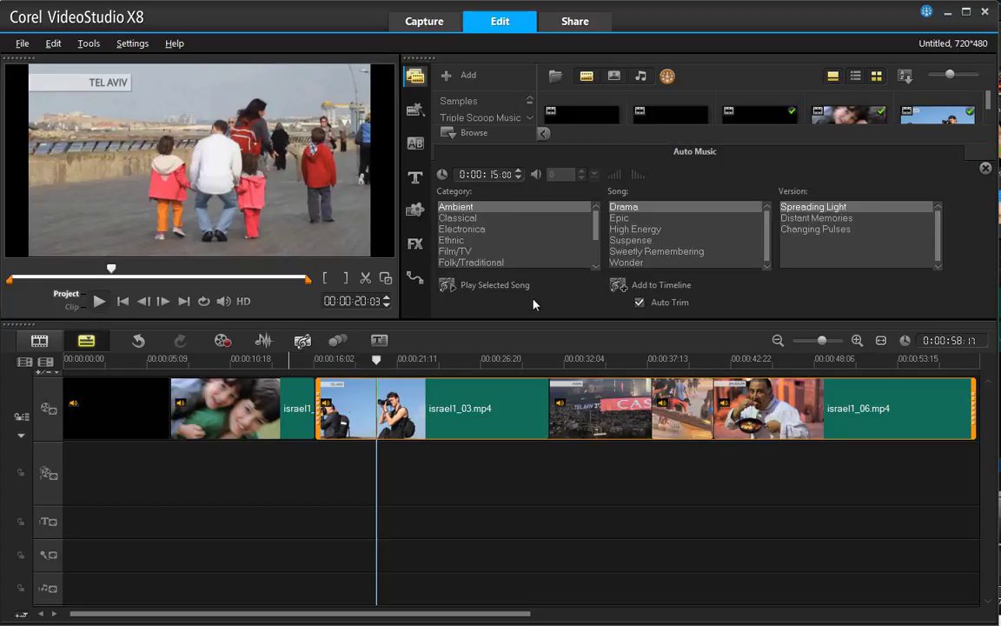
click(460, 219)
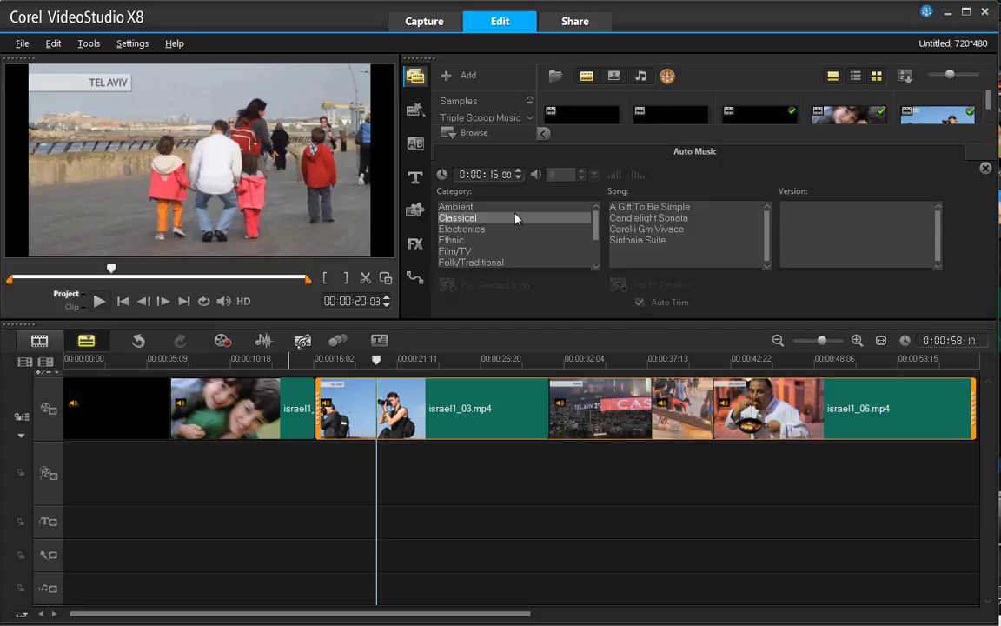
click(636, 219)
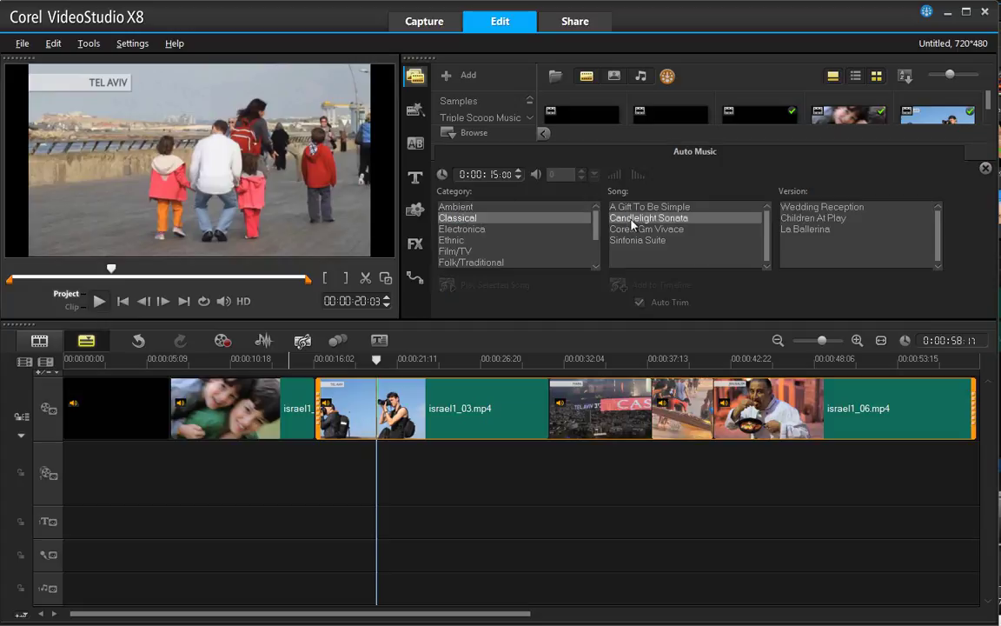
click(803, 231)
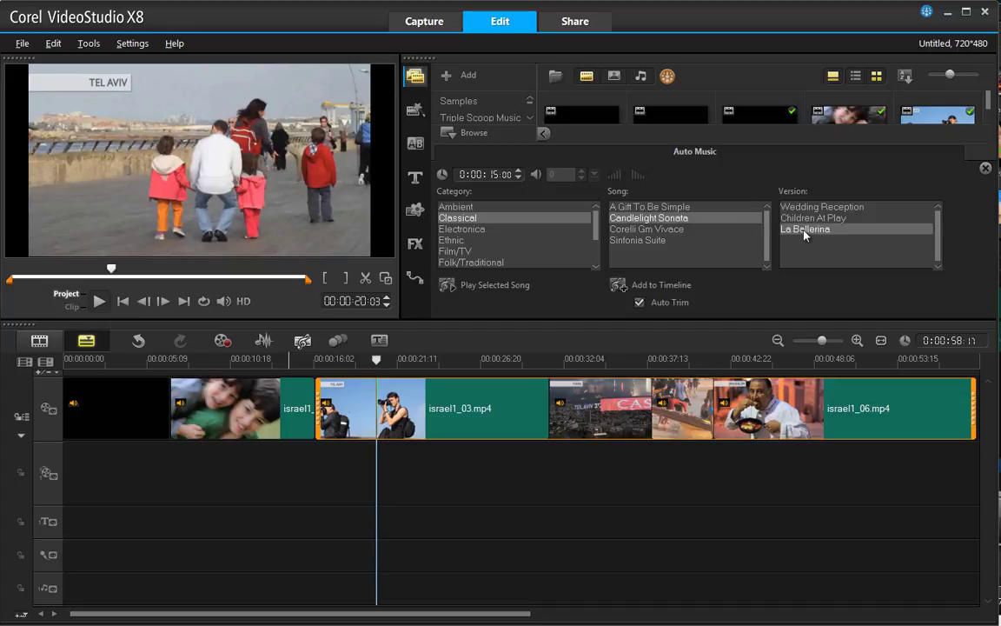
click(480, 286)
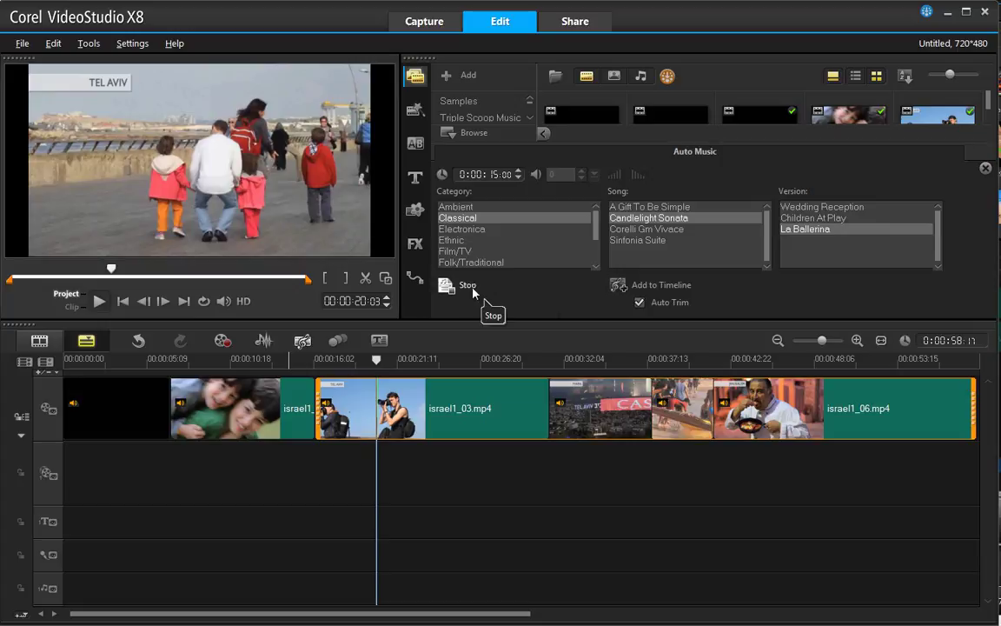
click(474, 292)
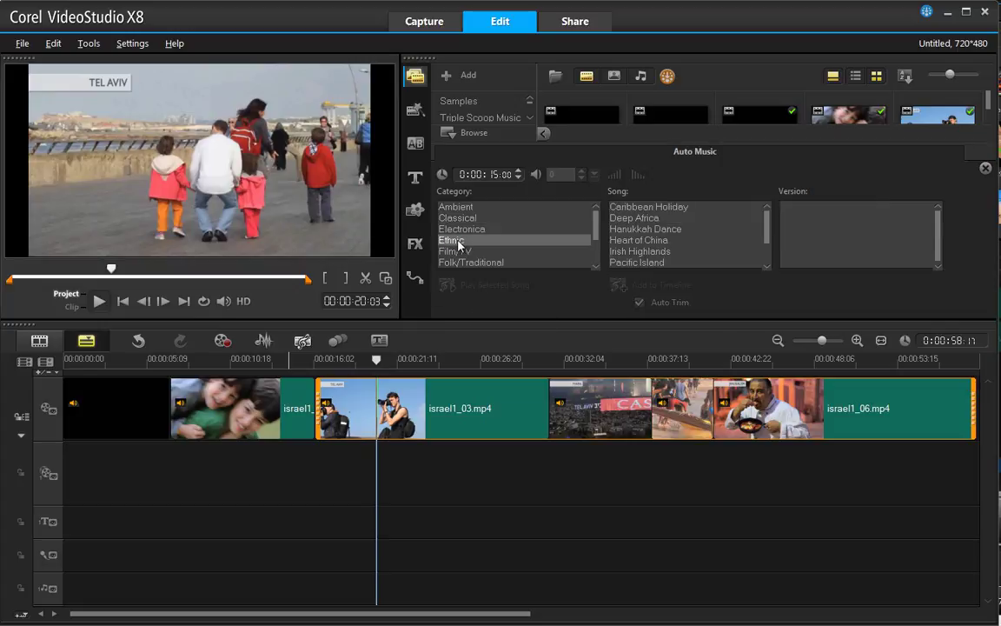
Step: Choose the Jamaica Breeze version of the Ethnic song Caribbean Holiday and listen to it
click(649, 208)
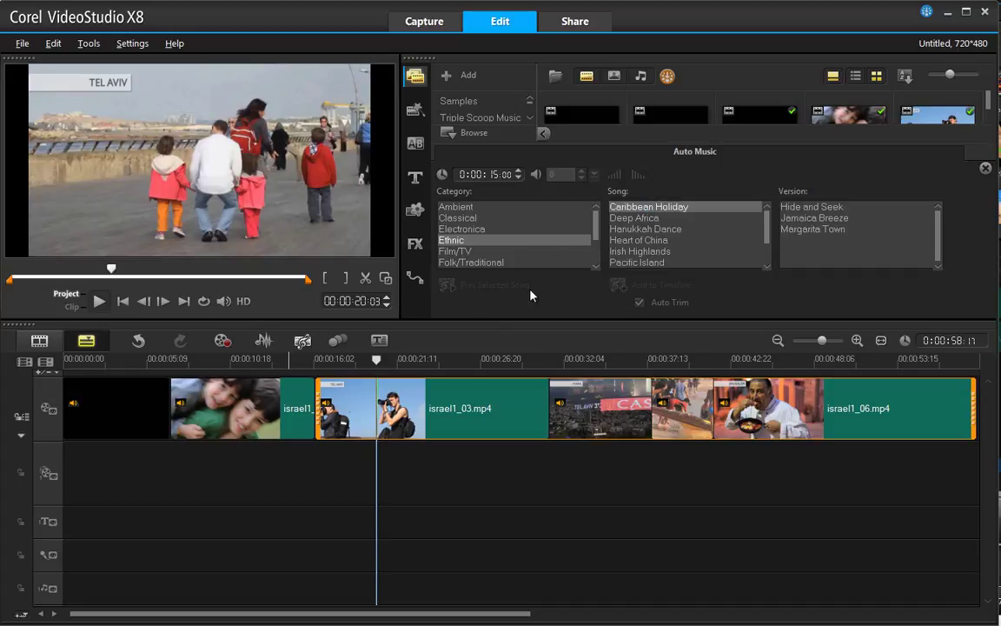
click(817, 218)
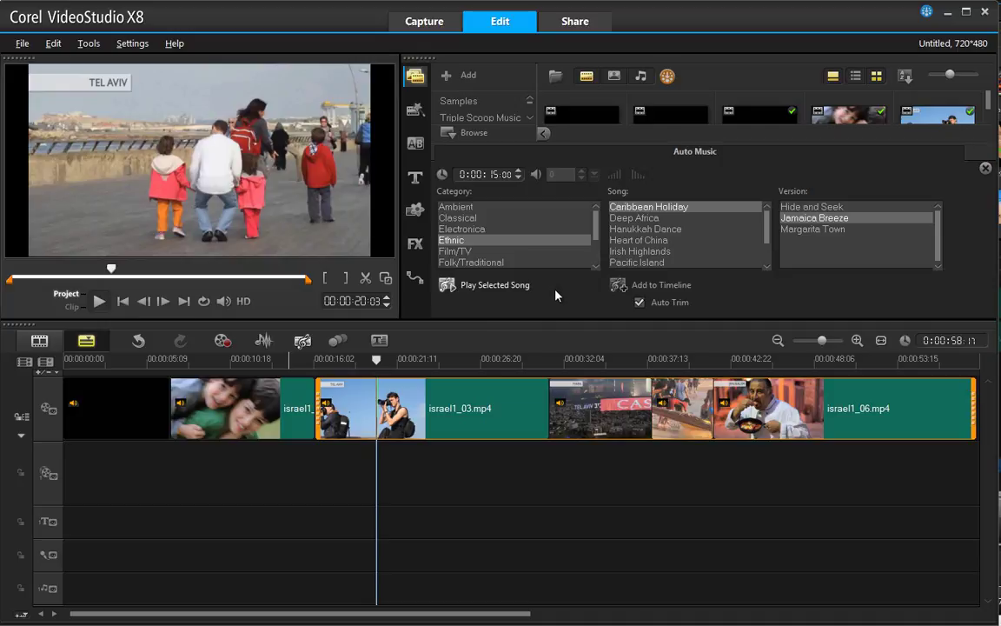
click(482, 287)
click(475, 286)
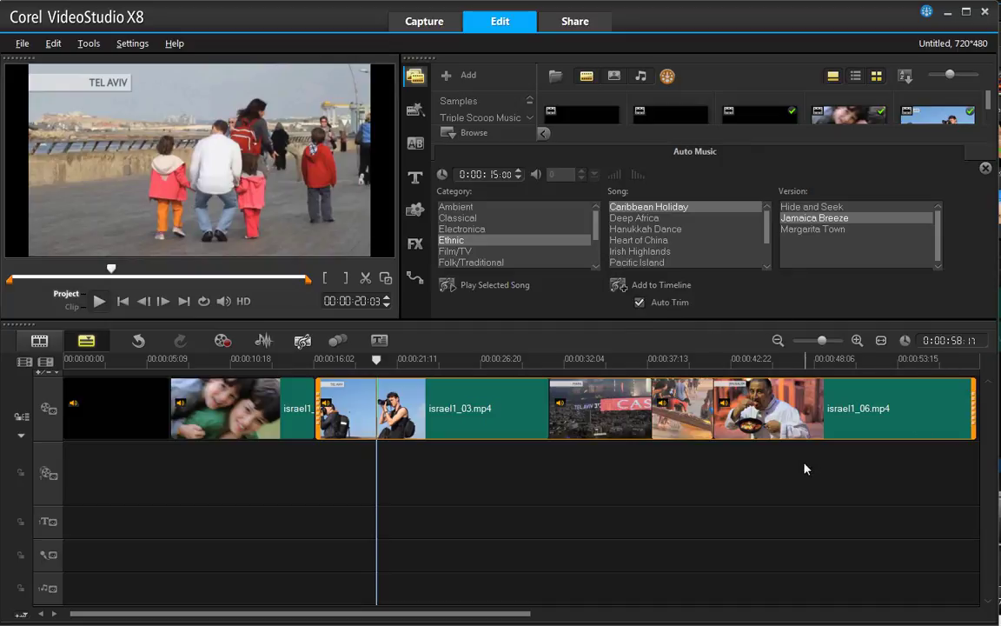
Step: Add the selected Auto Music song to the music track so that it starts at the beginning of the project
click(641, 284)
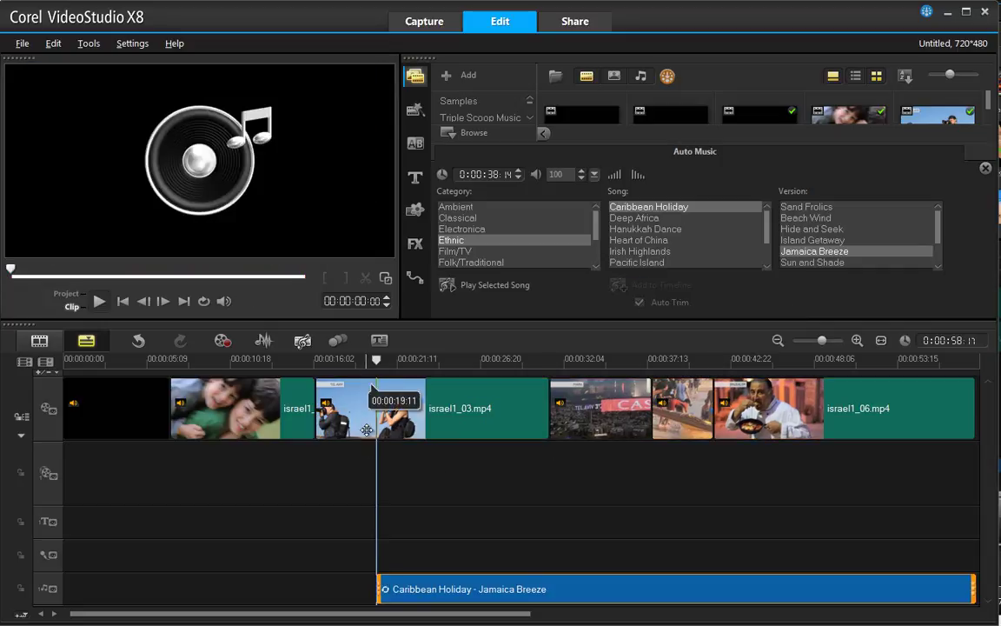
click(137, 343)
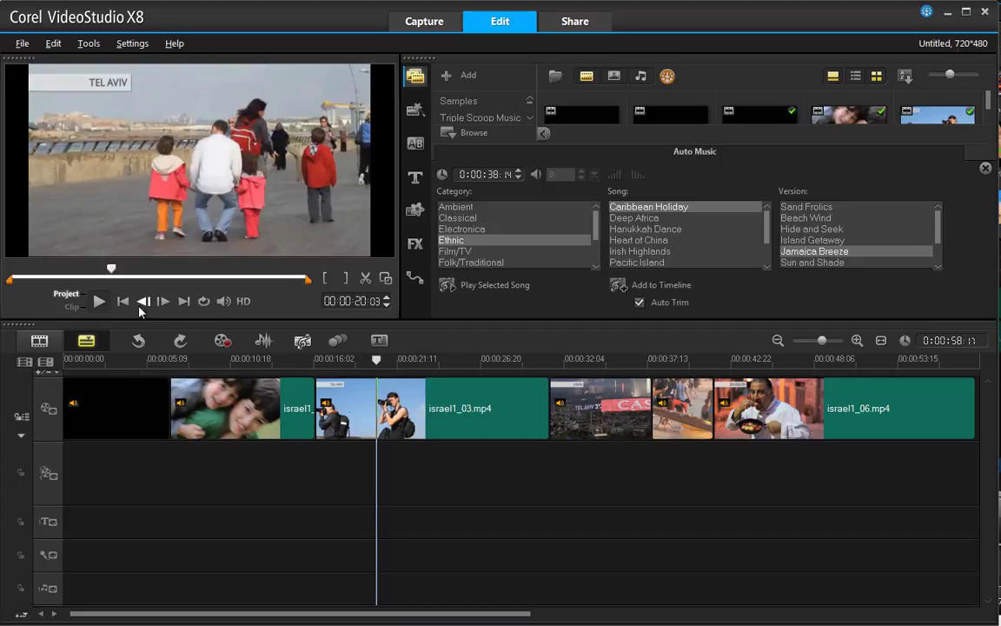
click(123, 301)
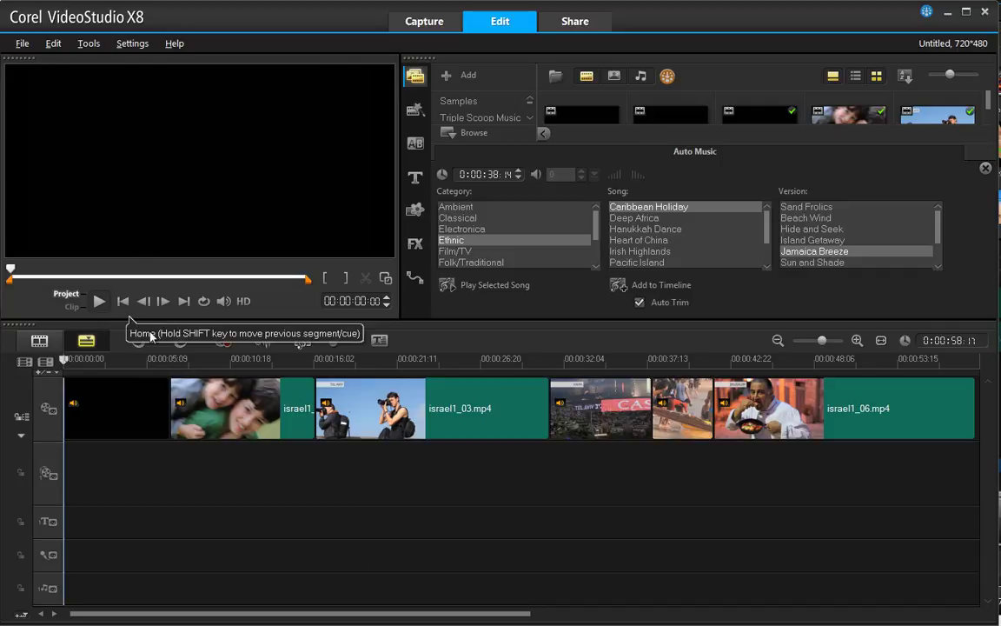
click(648, 291)
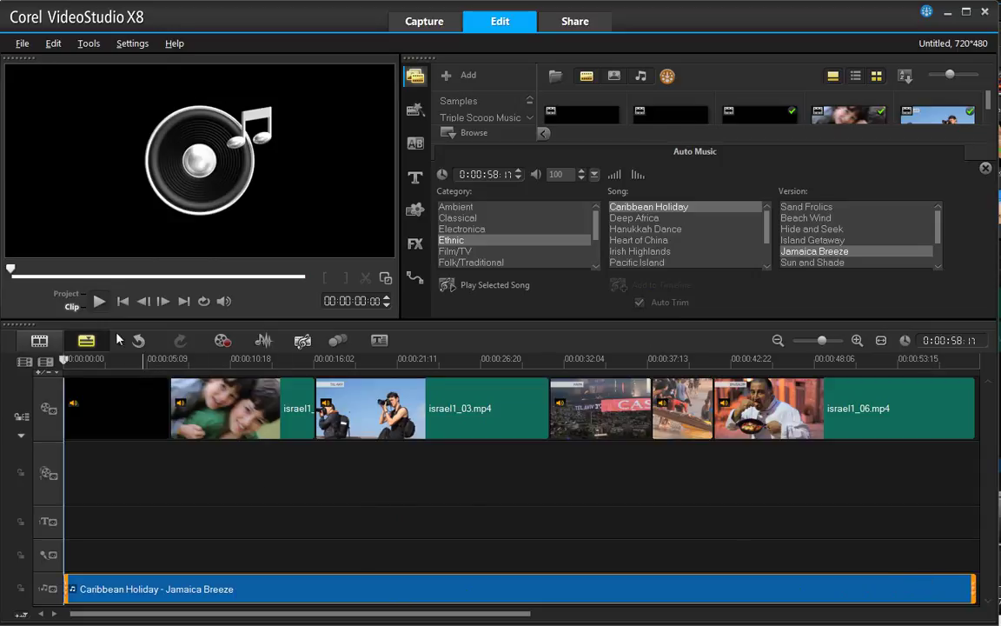
Step: Play the project with its background music and pause it about 8 seconds in
click(65, 296)
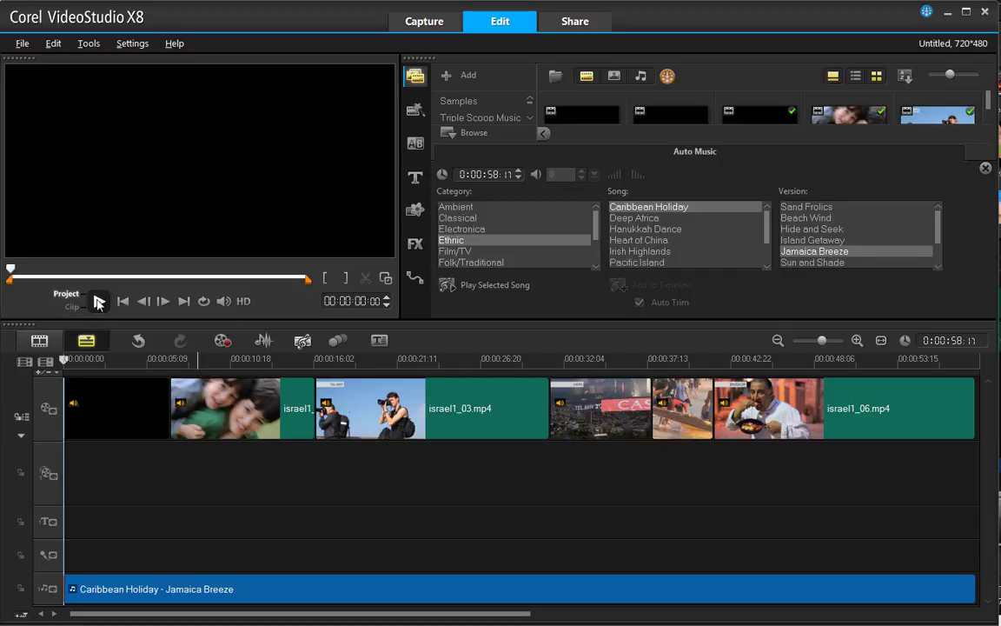
click(99, 302)
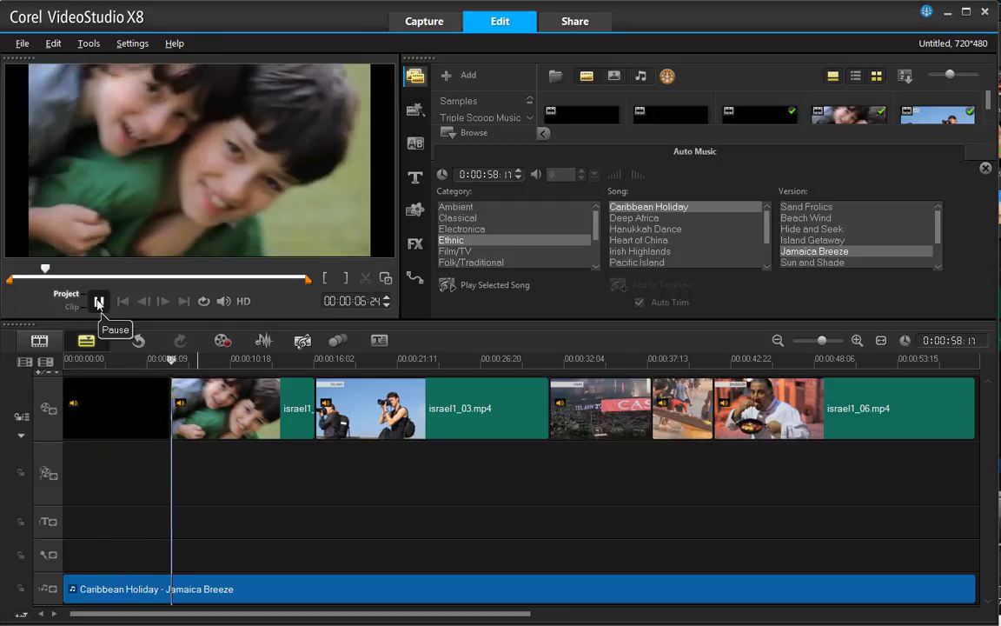
click(98, 301)
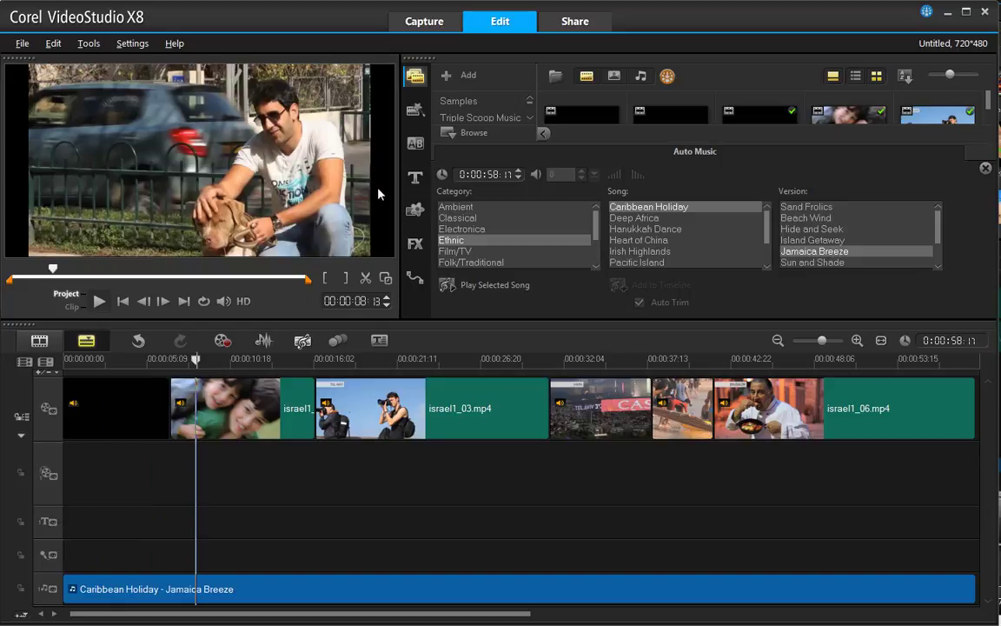
Step: Add a title at the beginning of the project with the right-to-left Hebrew text "ארץ ישראל היפה"
click(122, 302)
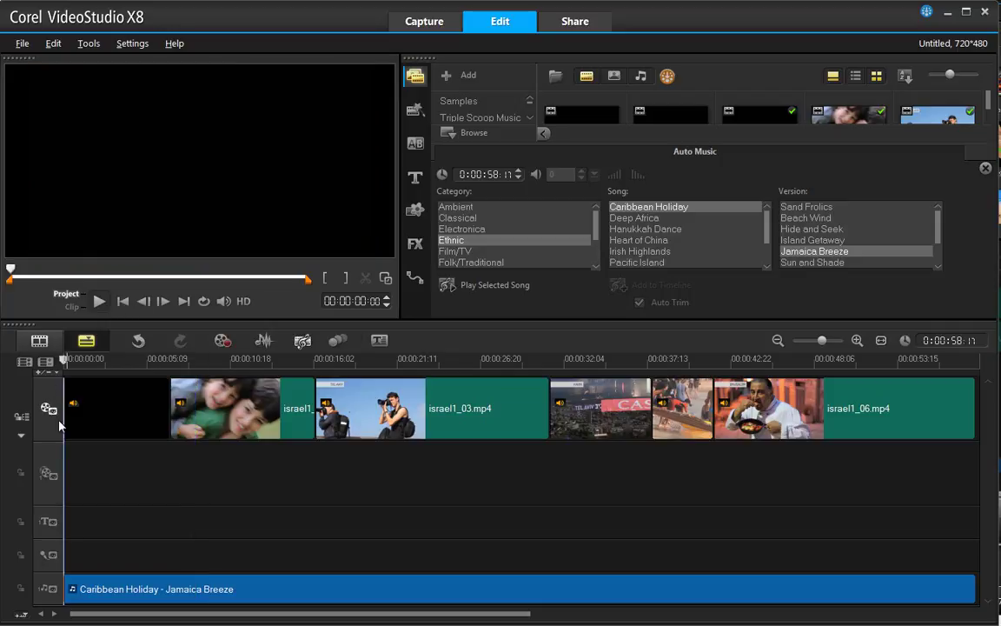
click(416, 177)
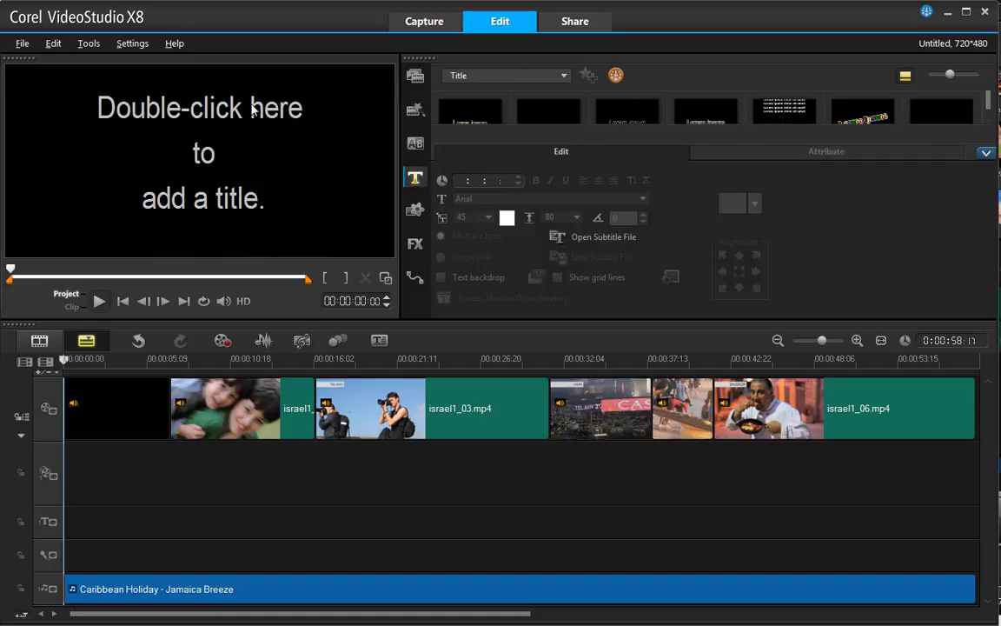
double_click(203, 159)
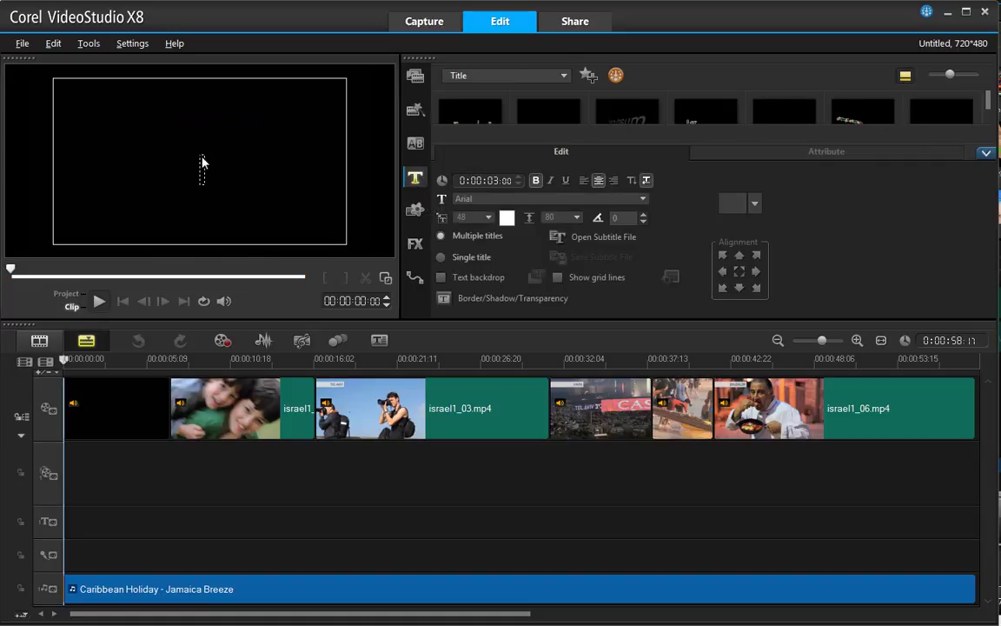
click(648, 181)
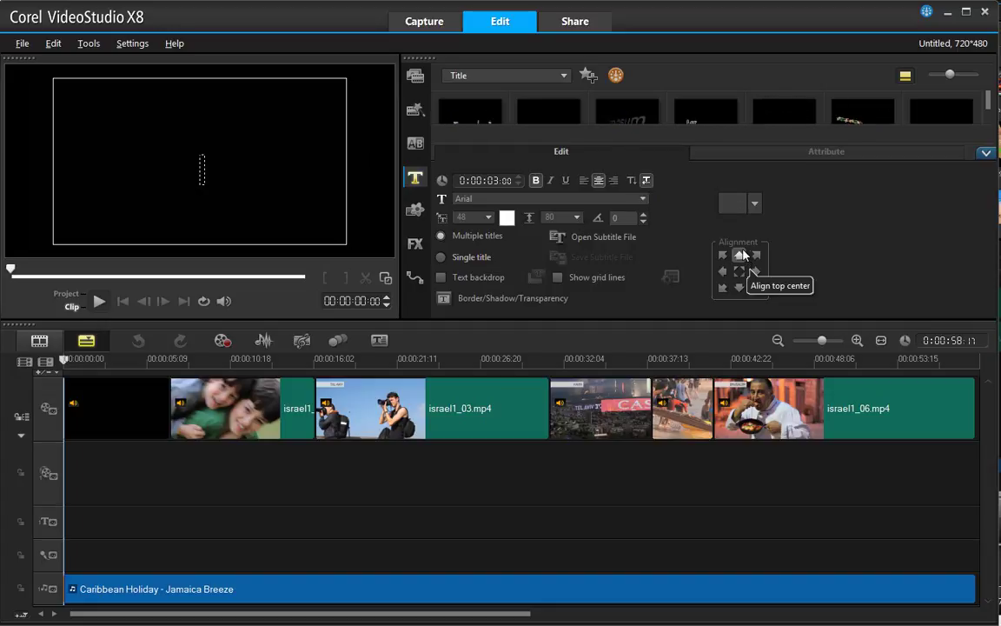
text(ארץ)
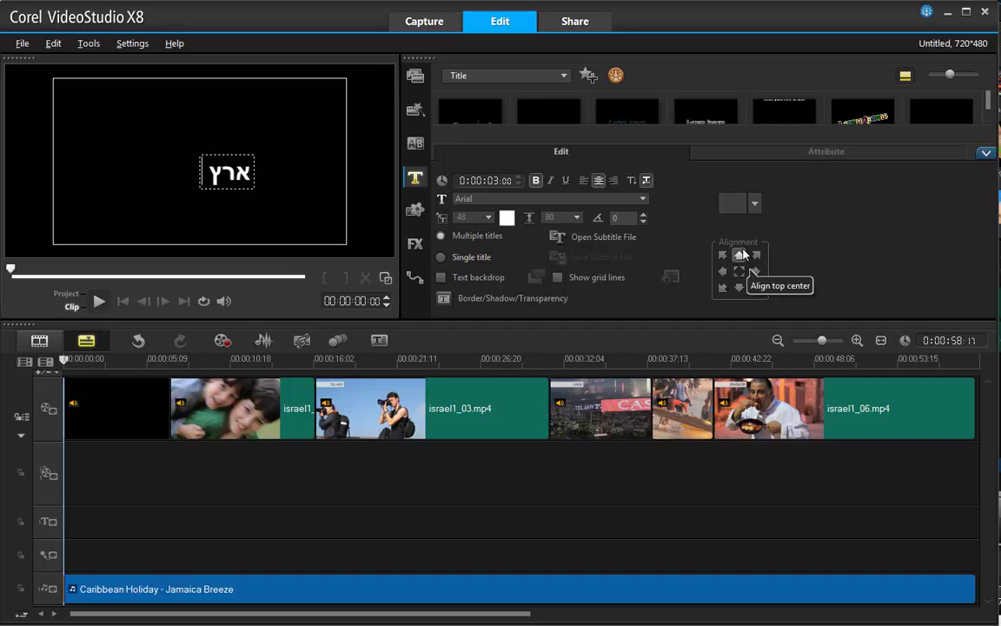
text( ישראל היפה)
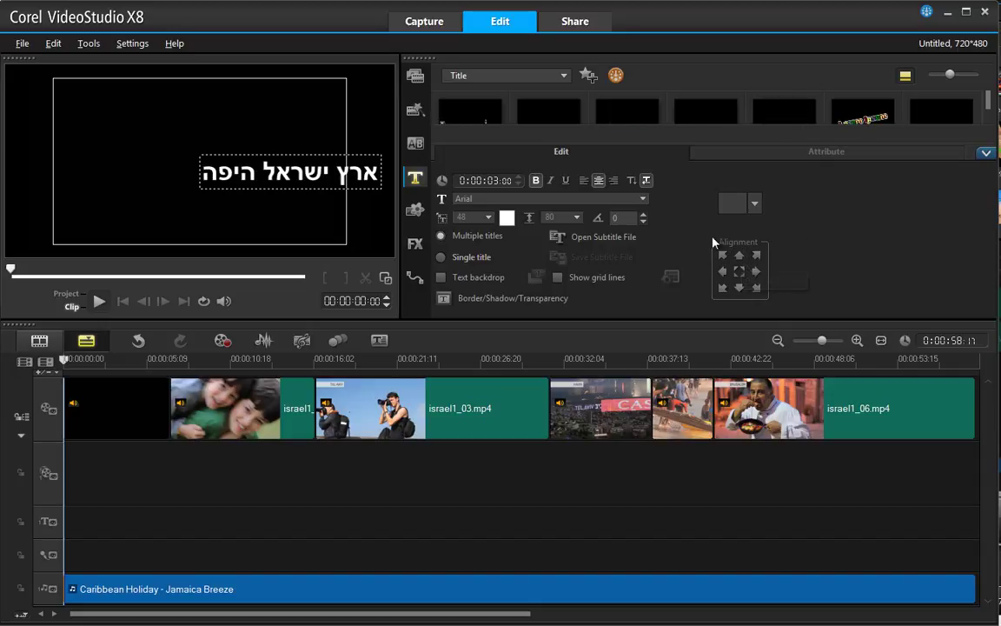
Step: Try the bottom alignments for the title and align it to the center of the frame
click(721, 289)
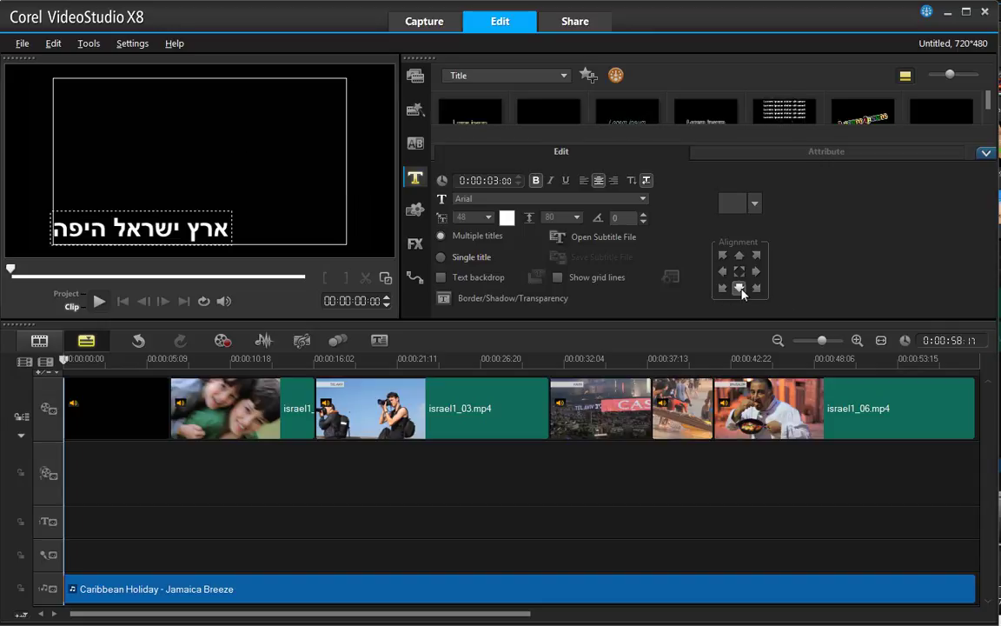
click(739, 288)
click(757, 289)
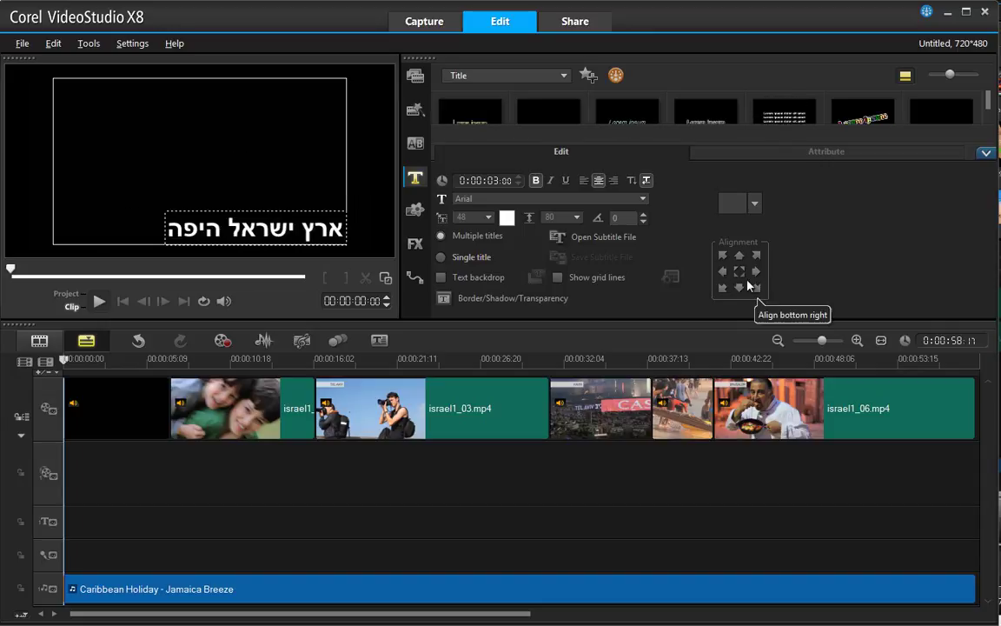
click(740, 272)
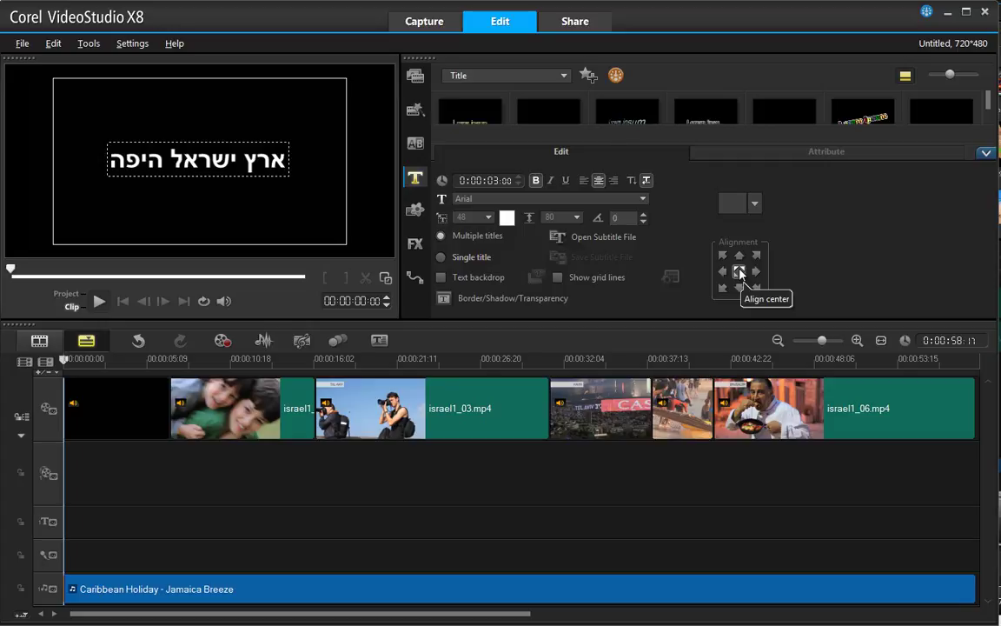
Step: Color the whole title text light blue and commit the title to the title track
click(509, 217)
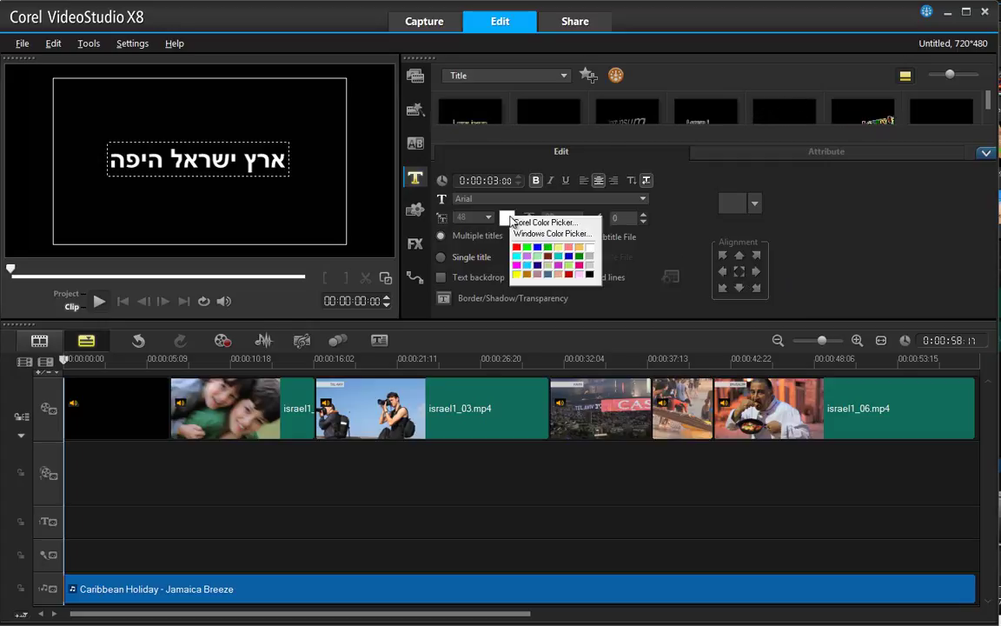
click(516, 274)
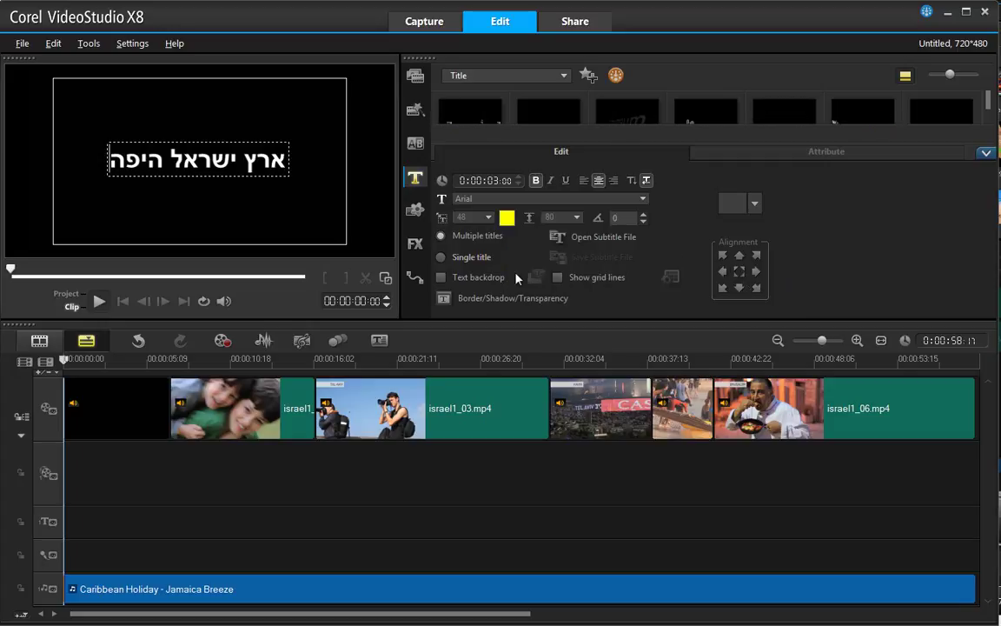
click(198, 162)
drag(111, 161, 352, 166)
click(507, 218)
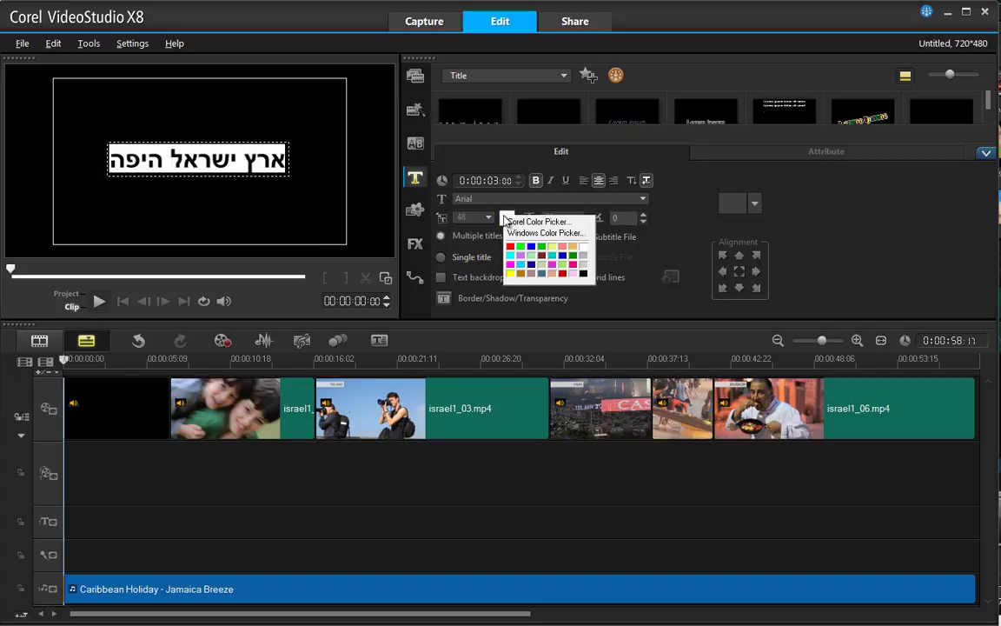
click(520, 271)
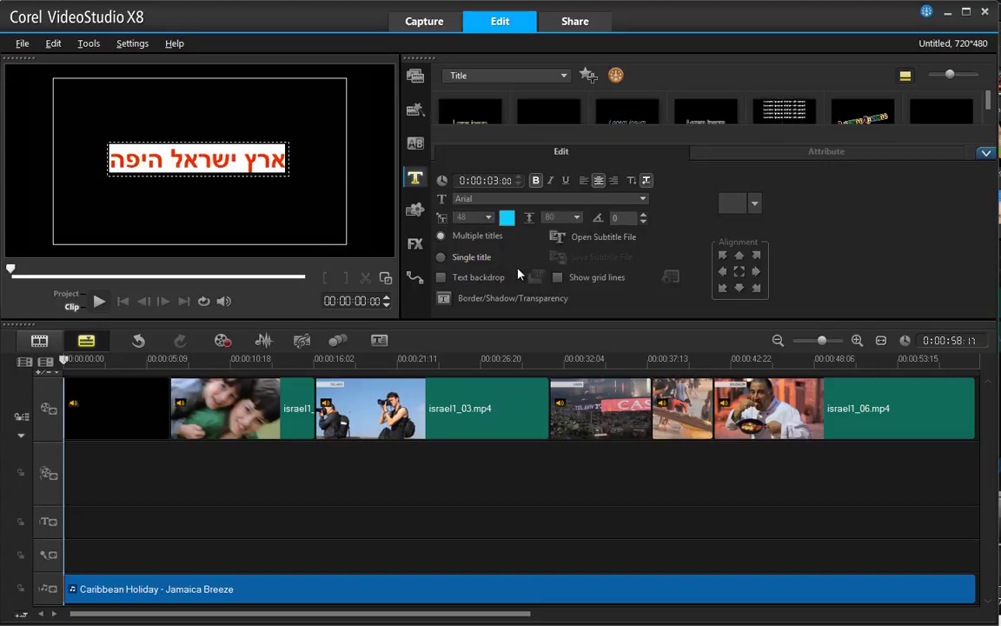
click(236, 162)
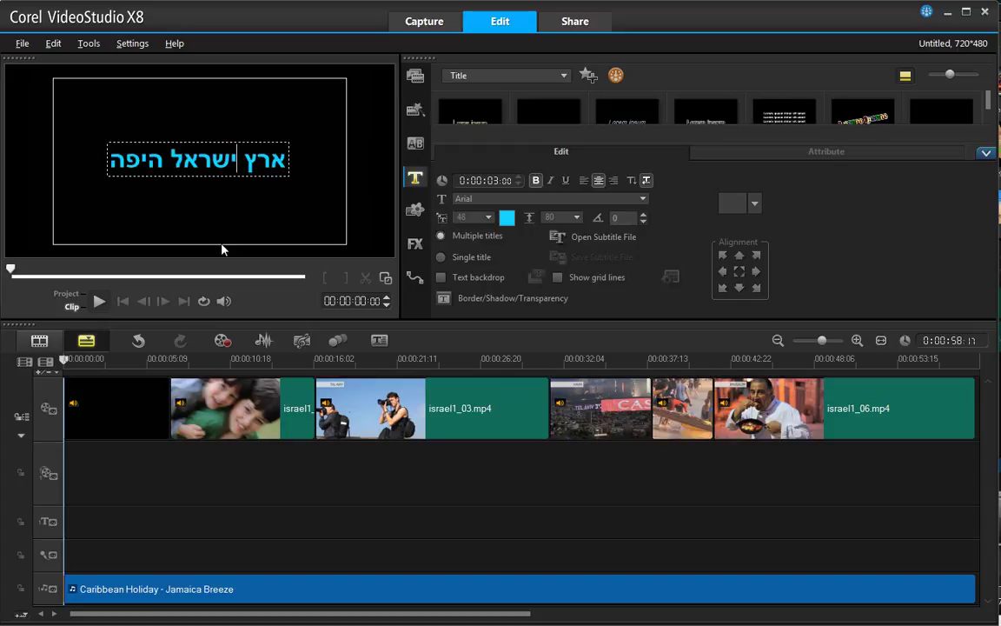
click(319, 214)
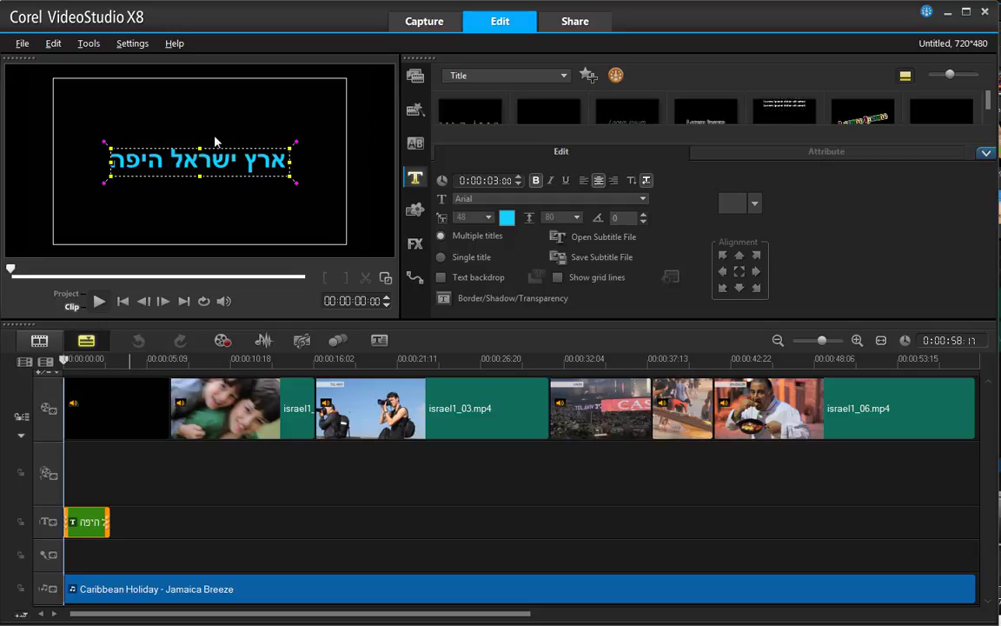
Step: Preview the opening globe clip and position the title clip over it, starting at about 3 seconds
drag(86, 522, 227, 521)
click(78, 360)
key(space)
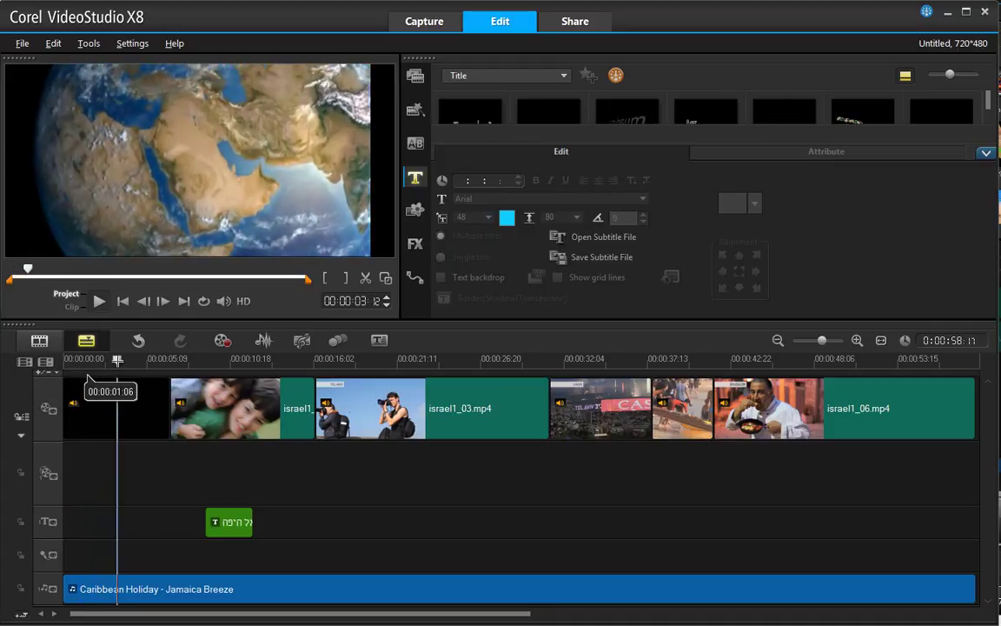
key(space)
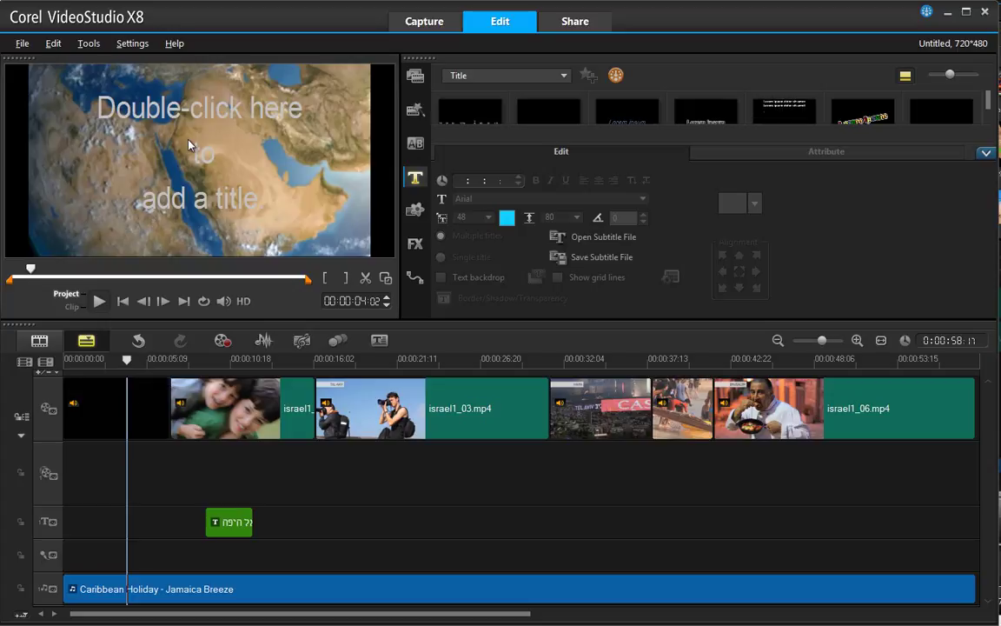
drag(232, 523, 122, 565)
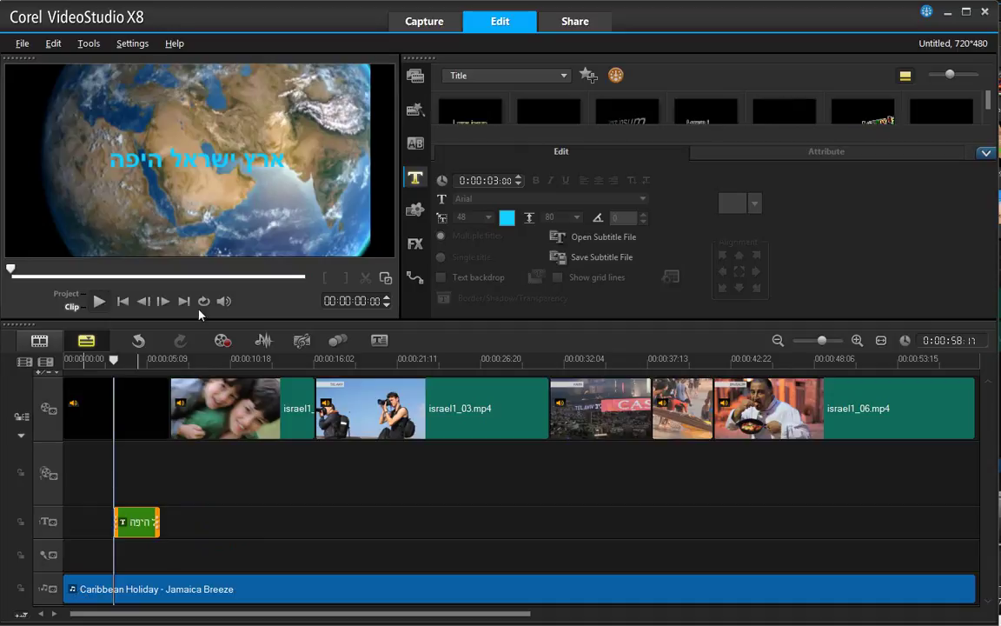
Step: Reopen the title for editing, try turquoise and dark blue for its text, and set the color to white
double_click(140, 524)
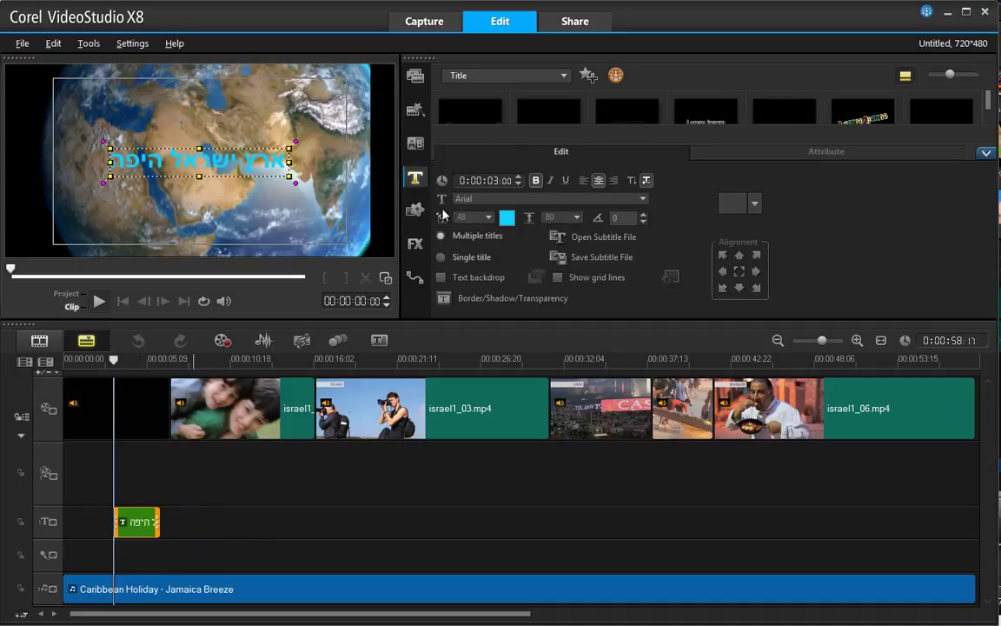
click(506, 217)
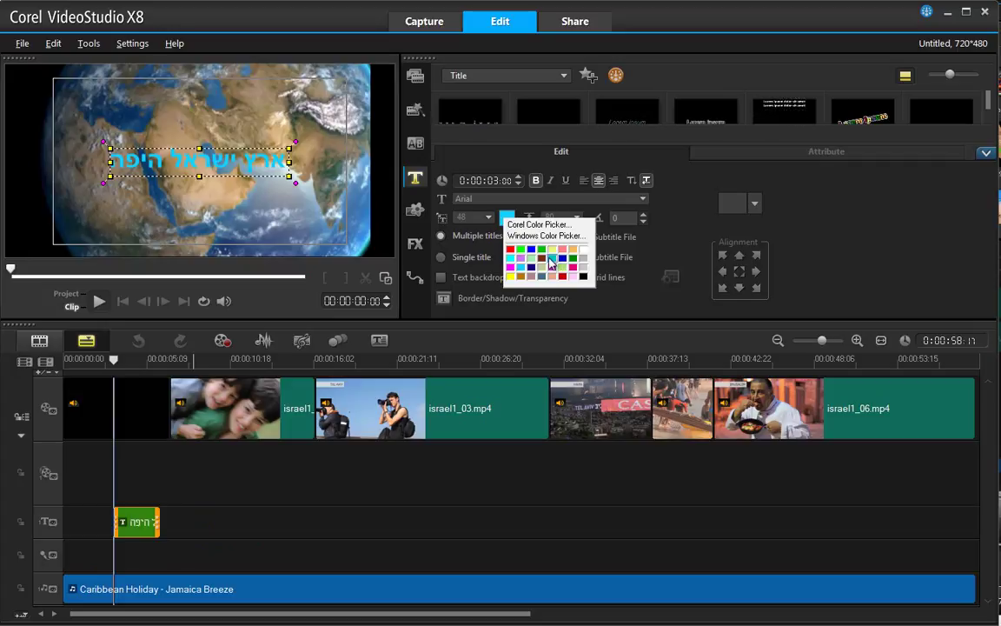
click(521, 258)
click(506, 218)
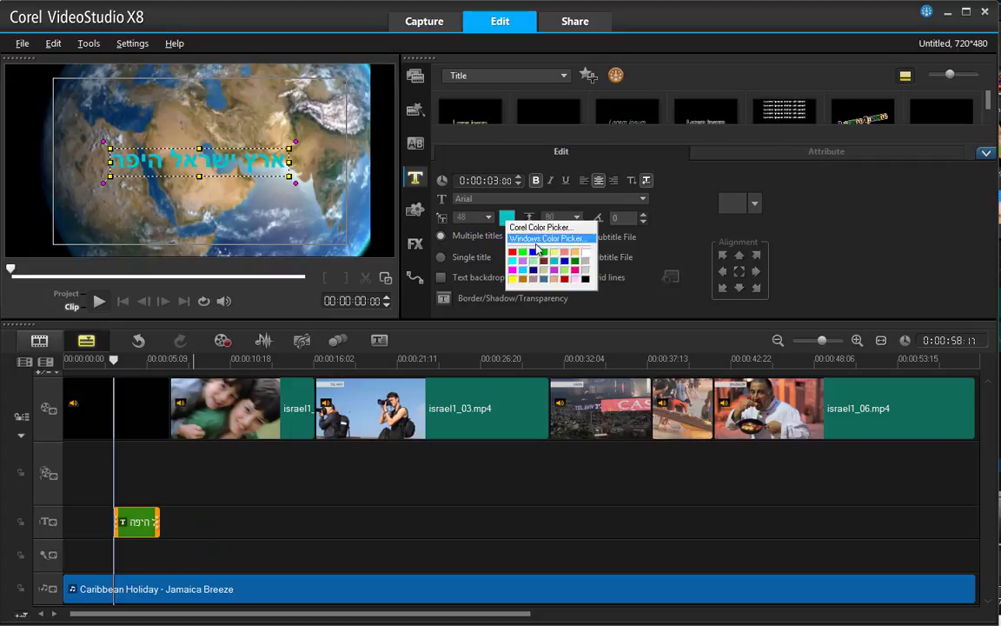
click(564, 261)
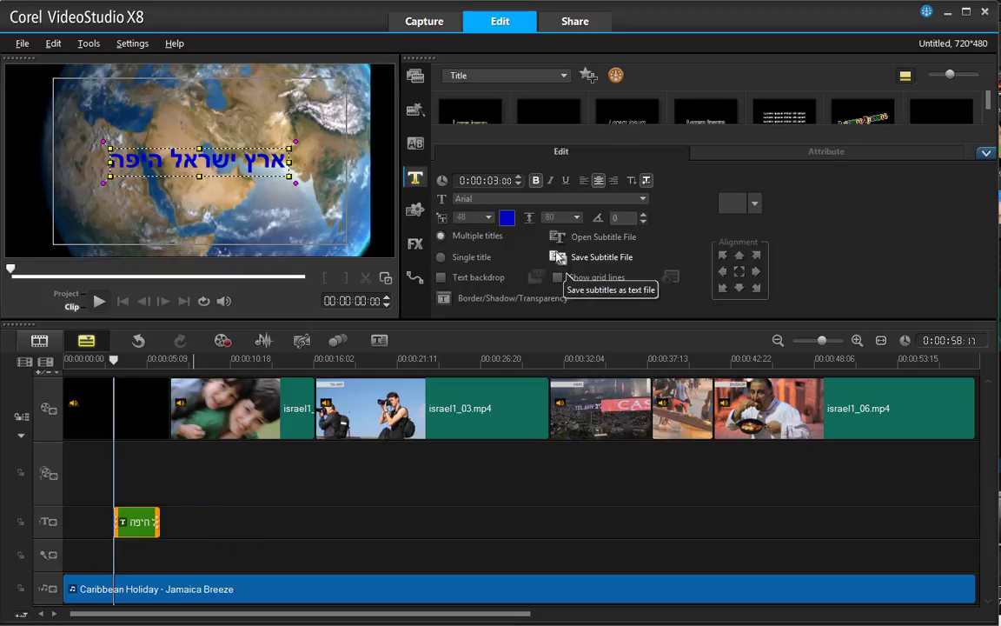
click(508, 219)
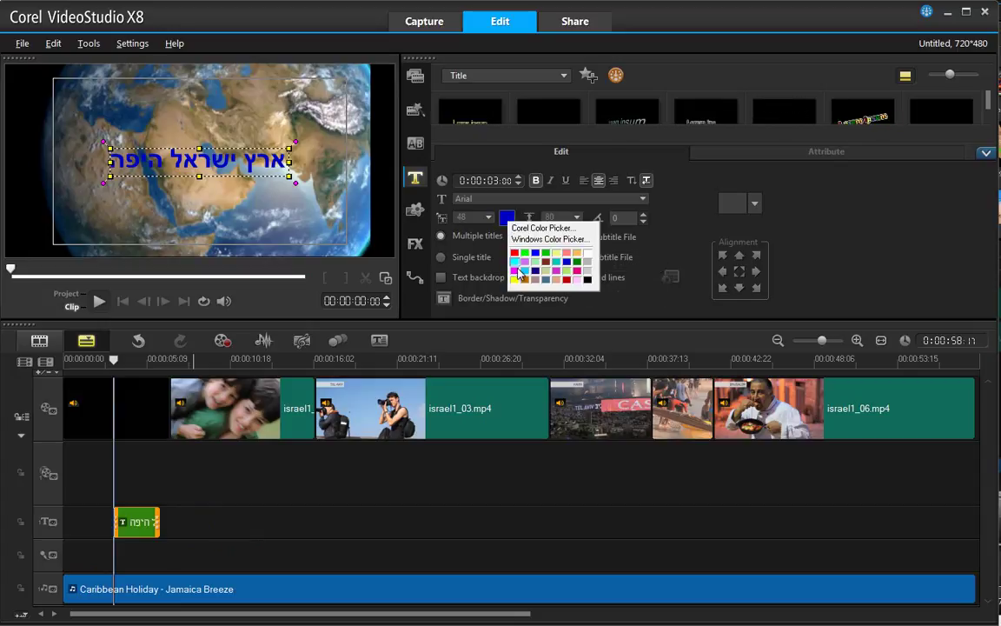
click(587, 254)
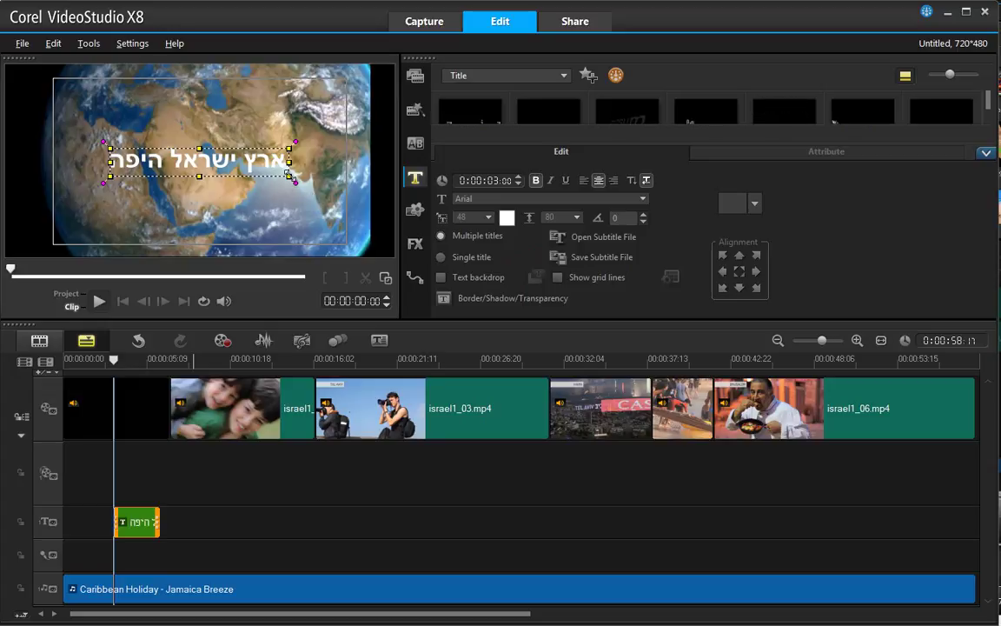
Step: Enlarge the title text to size 76 and align it to the center of the frame
scroll(278, 169, up, 3)
drag(292, 175, 259, 182)
click(738, 271)
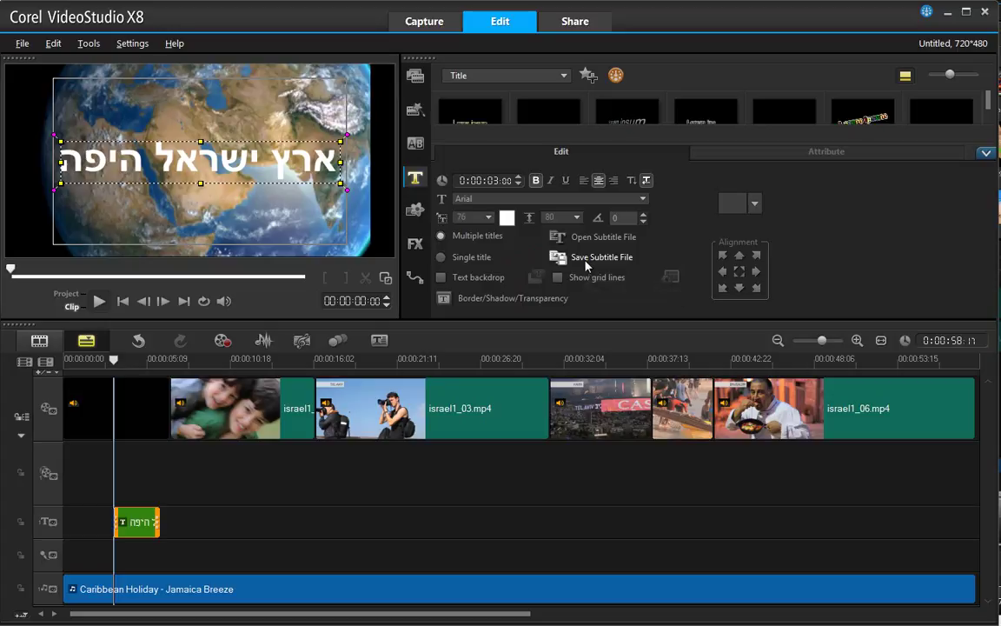
Step: Play the project from the beginning to check the title and pause it about 12 seconds in
click(117, 367)
drag(118, 368, 96, 360)
click(124, 300)
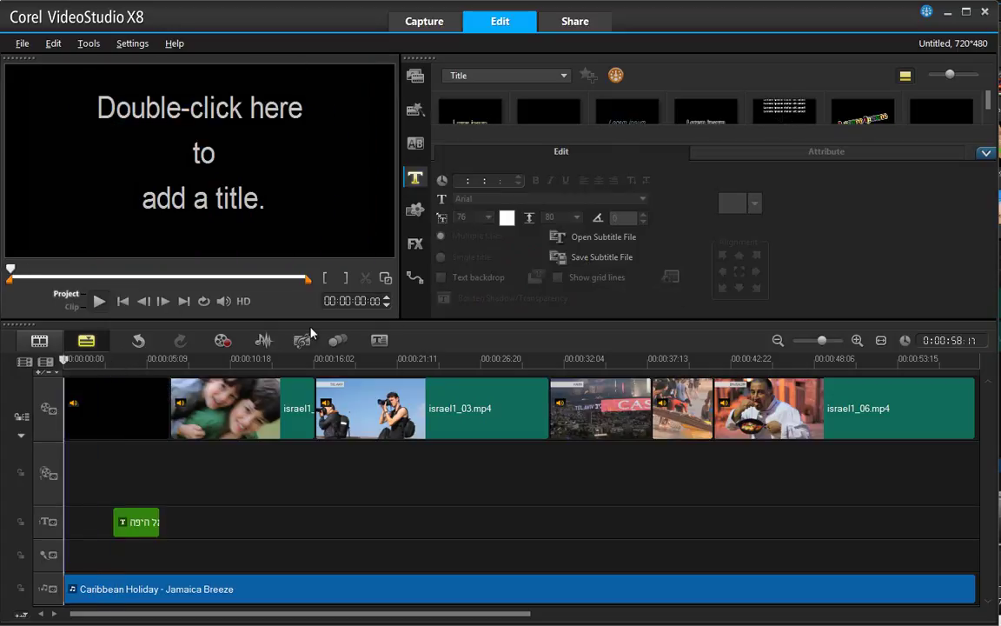
click(107, 302)
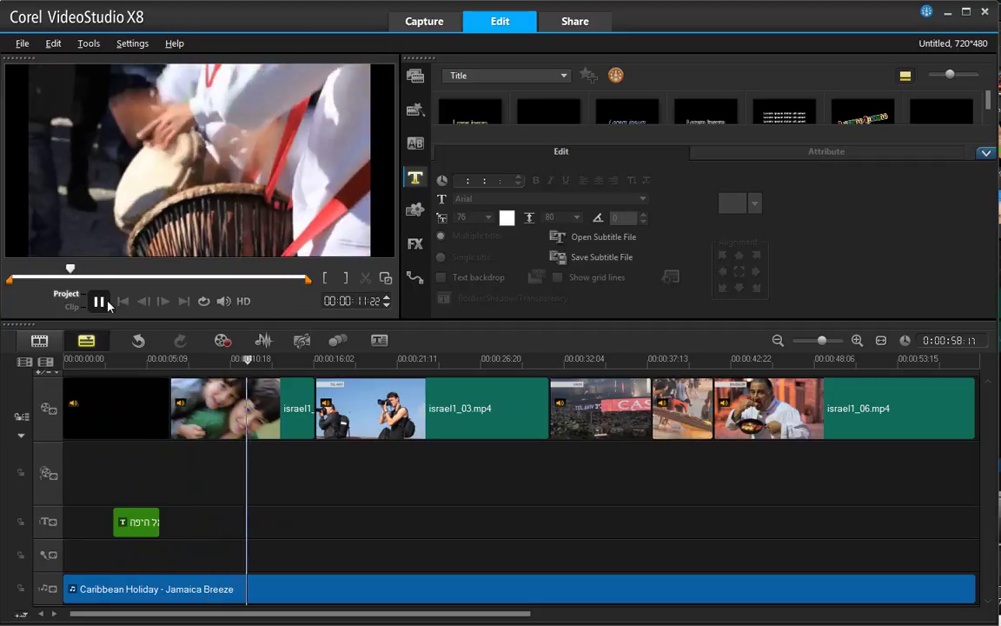
click(104, 302)
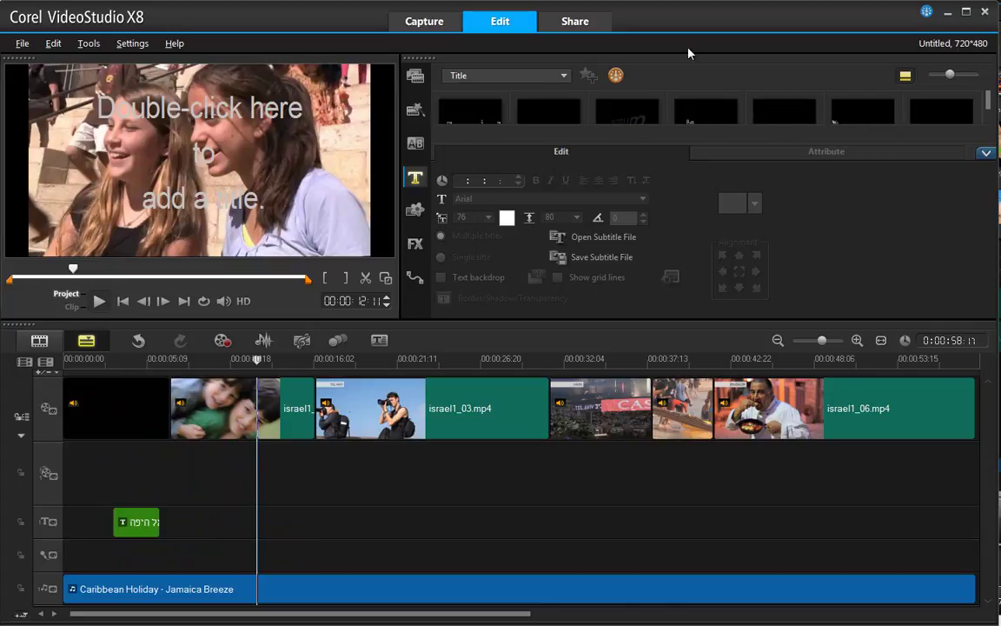
Step: Set up a computer video export in WMV format with the WMV (1280 x 720, 25p) profile
click(590, 22)
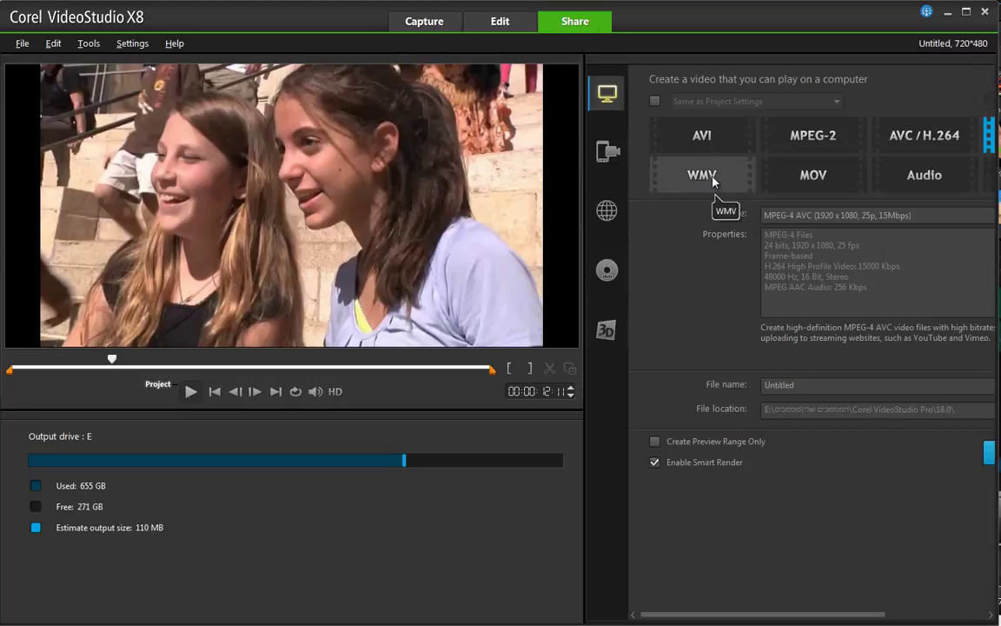
click(713, 180)
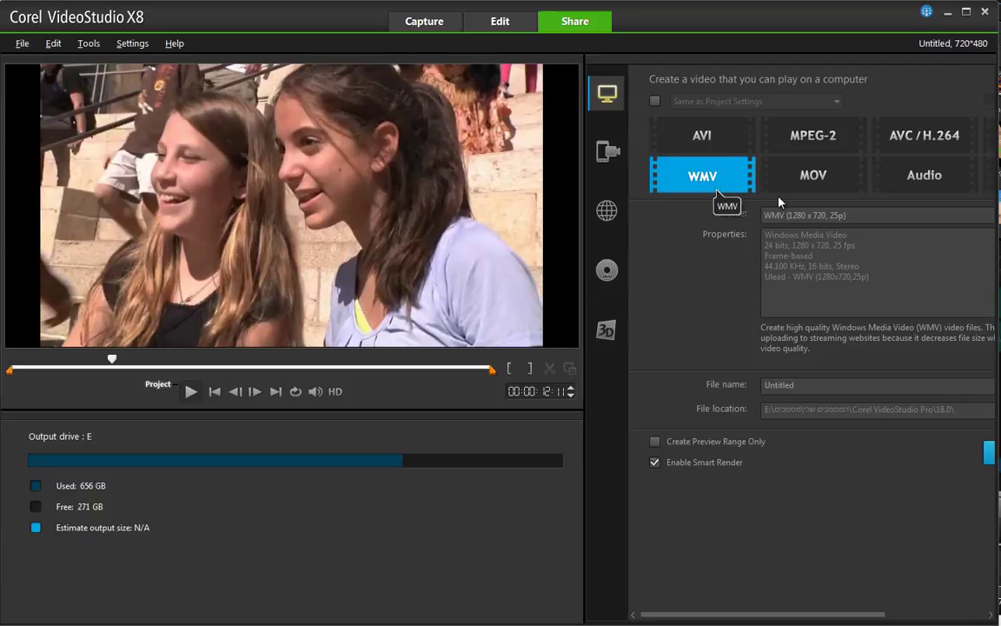
click(788, 215)
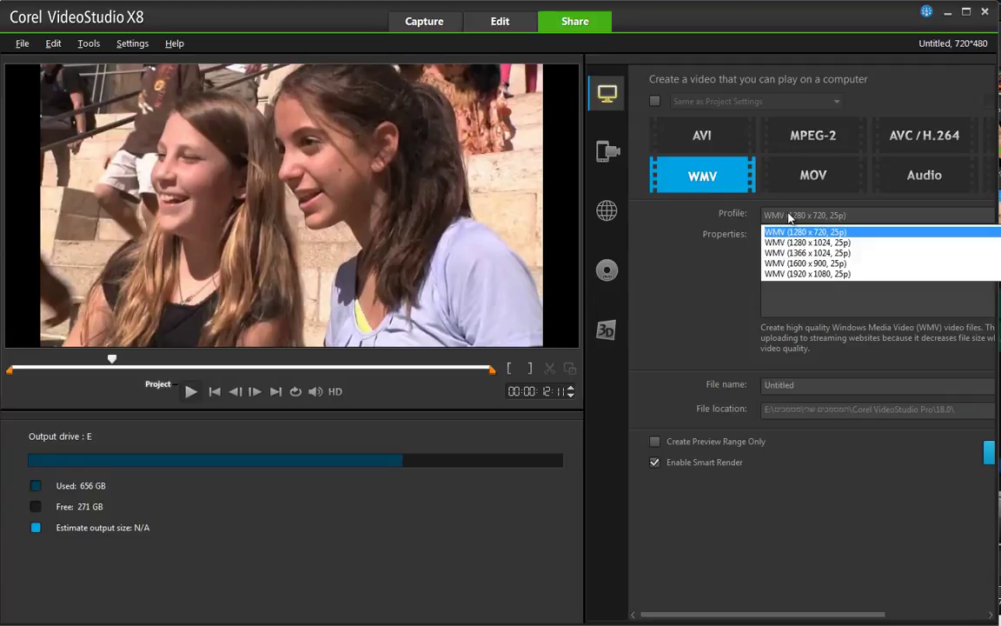
click(789, 218)
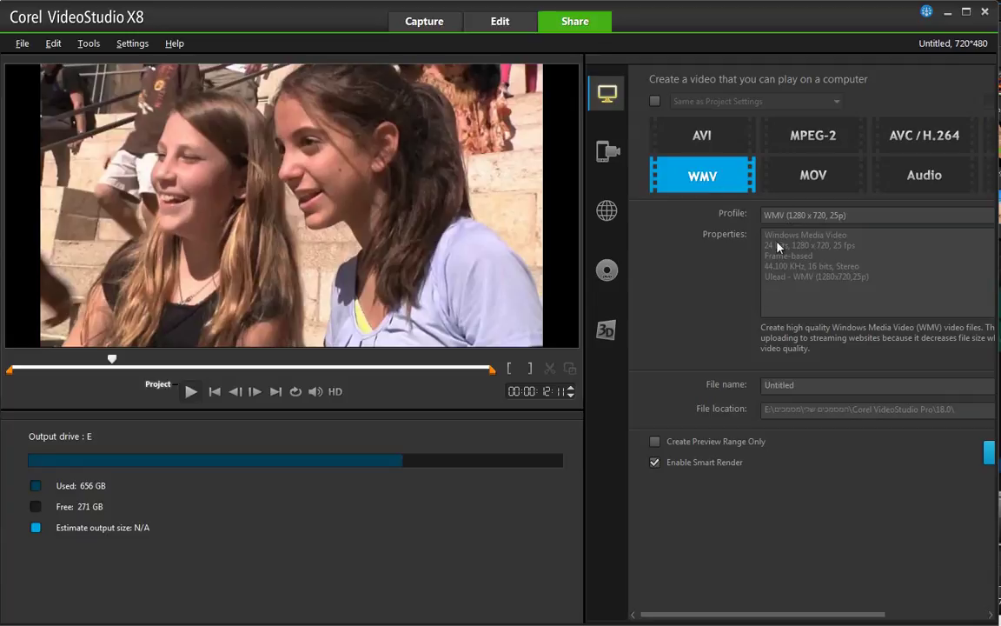
click(808, 384)
drag(807, 621, 873, 619)
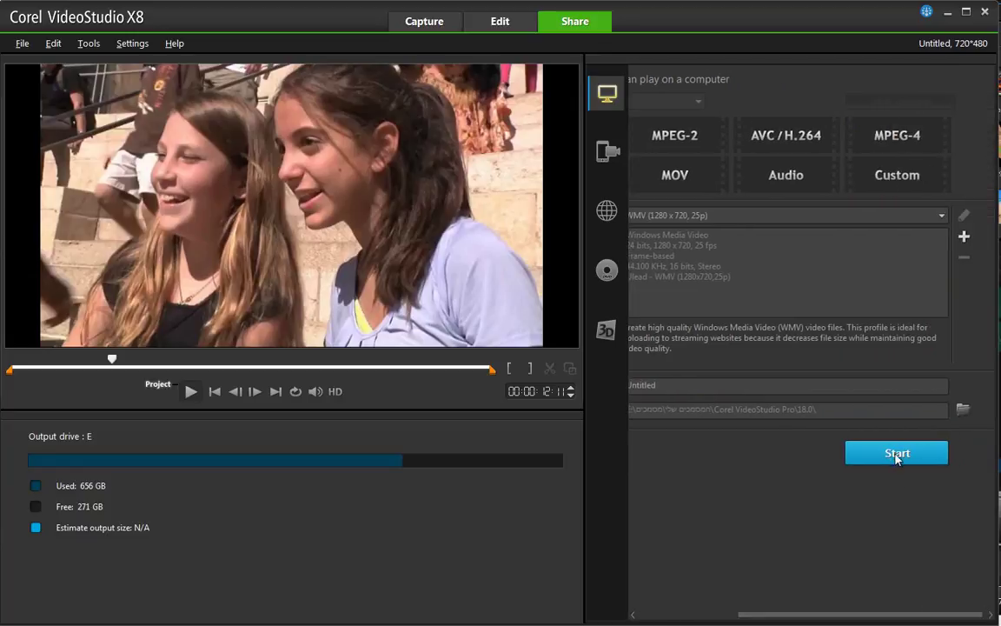